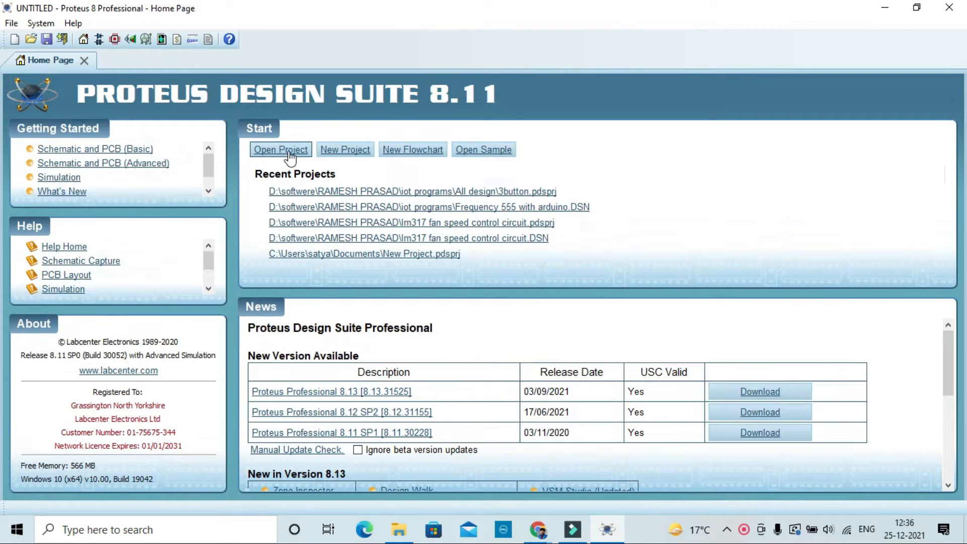
# Create a new schematic project with the project wizard, without a PCB layout
pyautogui.click(332, 152)
pyautogui.click(559, 441)
pyautogui.click(461, 303)
pyautogui.click(559, 441)
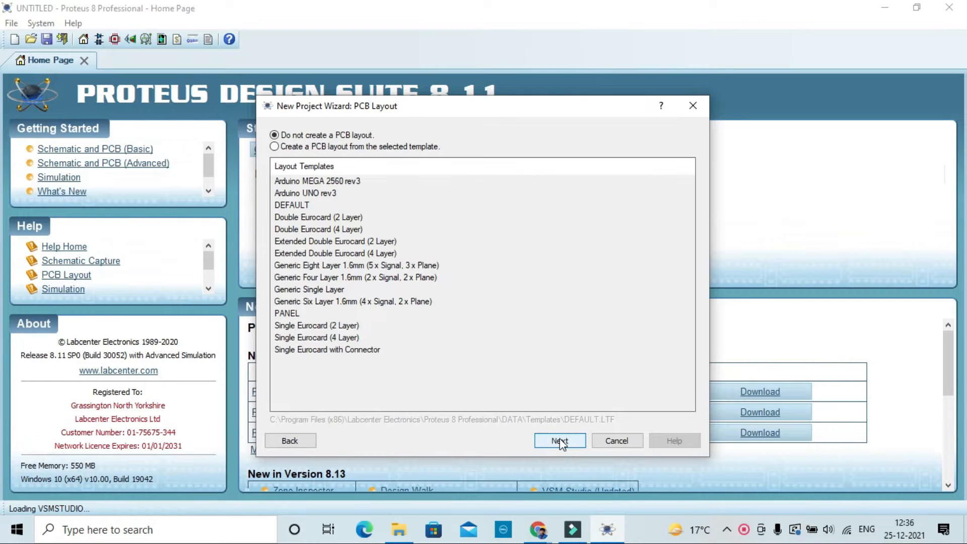
pyautogui.click(560, 441)
pyautogui.click(560, 441)
pyautogui.click(558, 440)
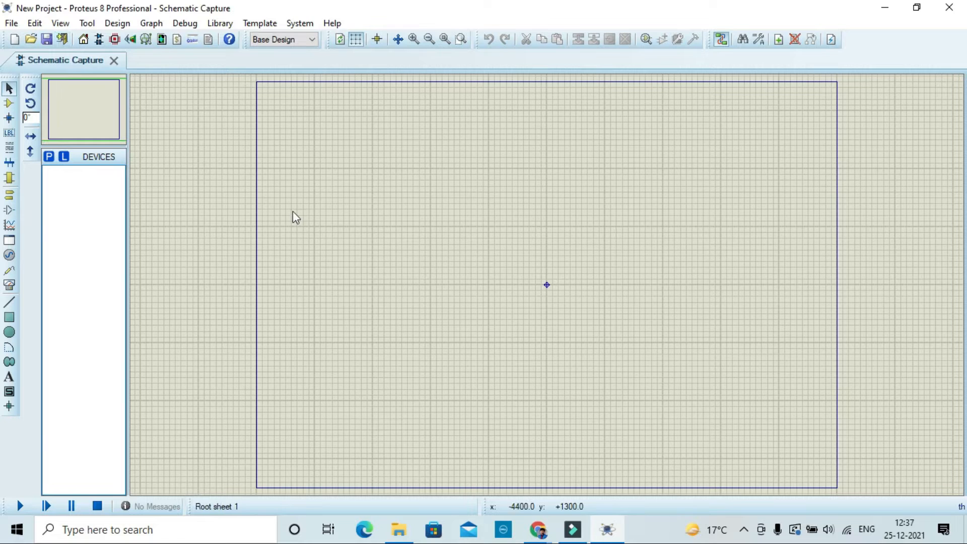
# Search the device library for 7805 and add the 5V fixed 1A positive regulator to the device list
pyautogui.click(50, 157)
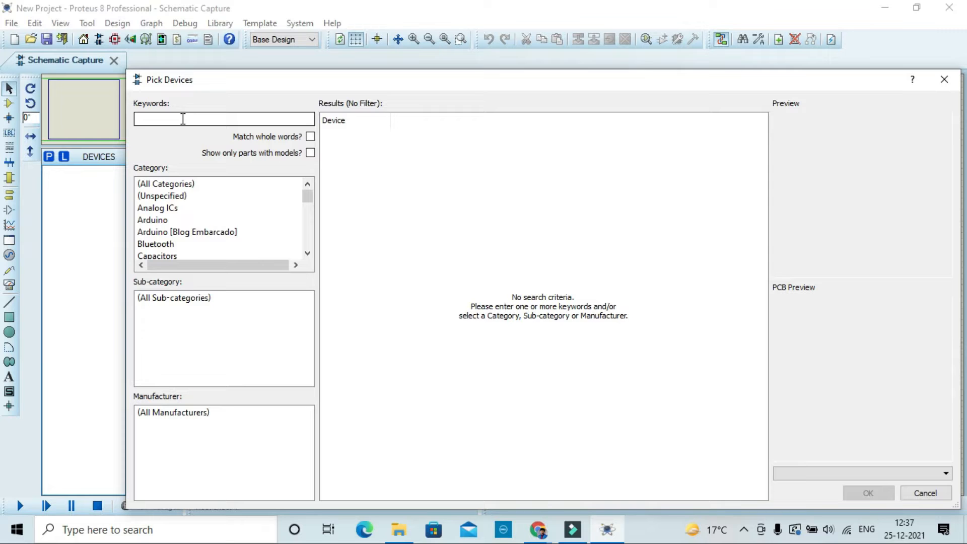
pyautogui.write('7805')
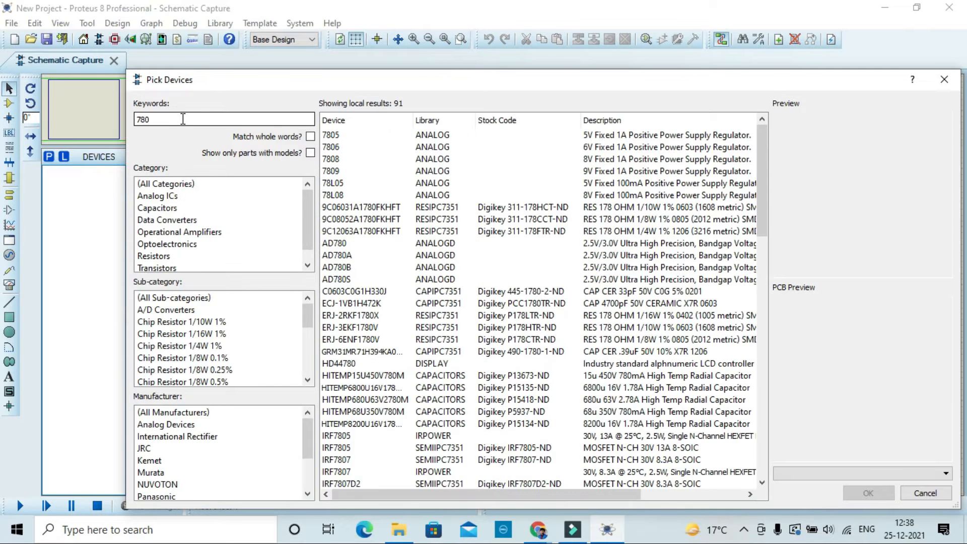
pyautogui.doubleClick(366, 136)
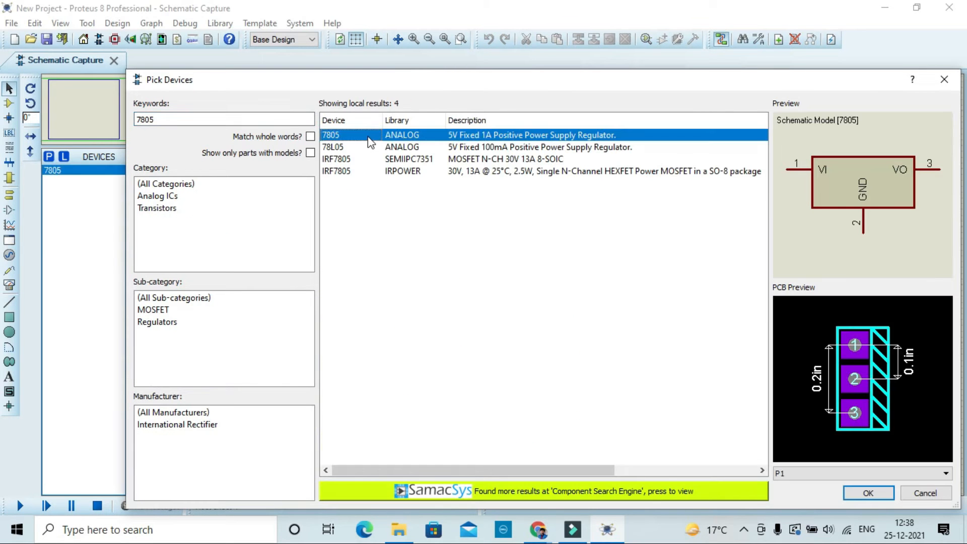
# Search the device library for 1n4007 and add the 1N4007 silicon rectifier from the DIODE library
pyautogui.doubleClick(213, 119)
pyautogui.press('BackSpace')
pyautogui.write('1n4007')
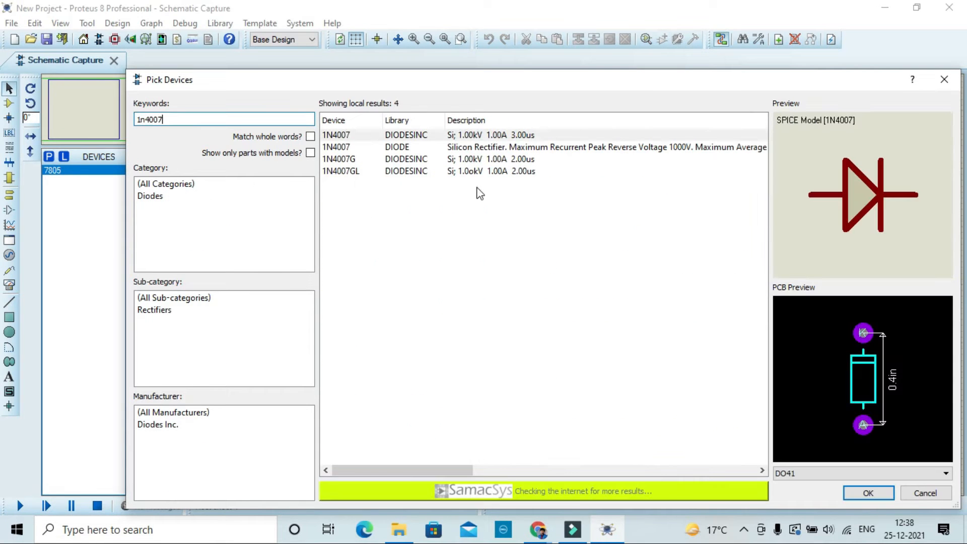
pyautogui.click(434, 147)
pyautogui.doubleClick(435, 147)
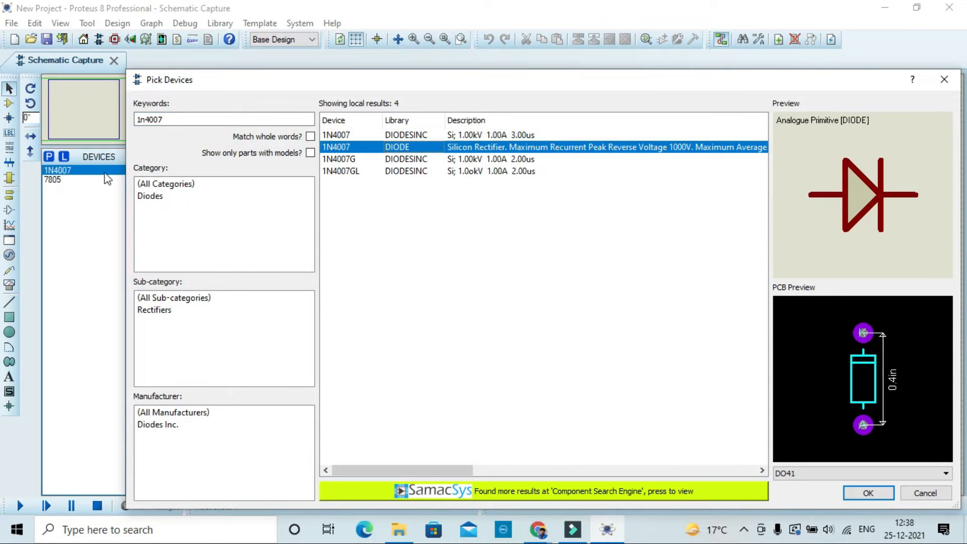
# Search for 100uf in the Capacitors category and add the ceramic capacitor C0603C104K5RACTU to the device list
pyautogui.doubleClick(191, 120)
pyautogui.press('BackSpace')
pyautogui.write('100uf')
pyautogui.click(184, 197)
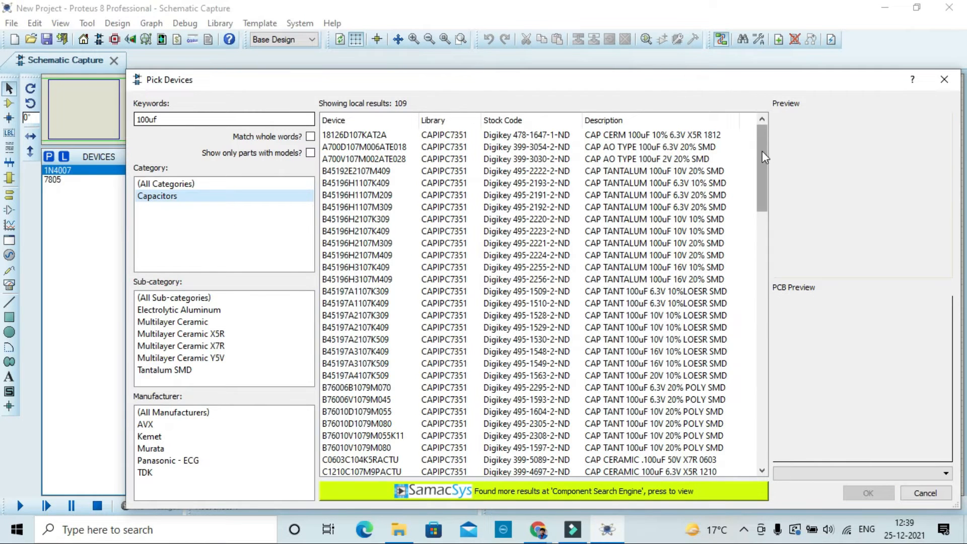
pyautogui.scroll(-3, 761, 166)
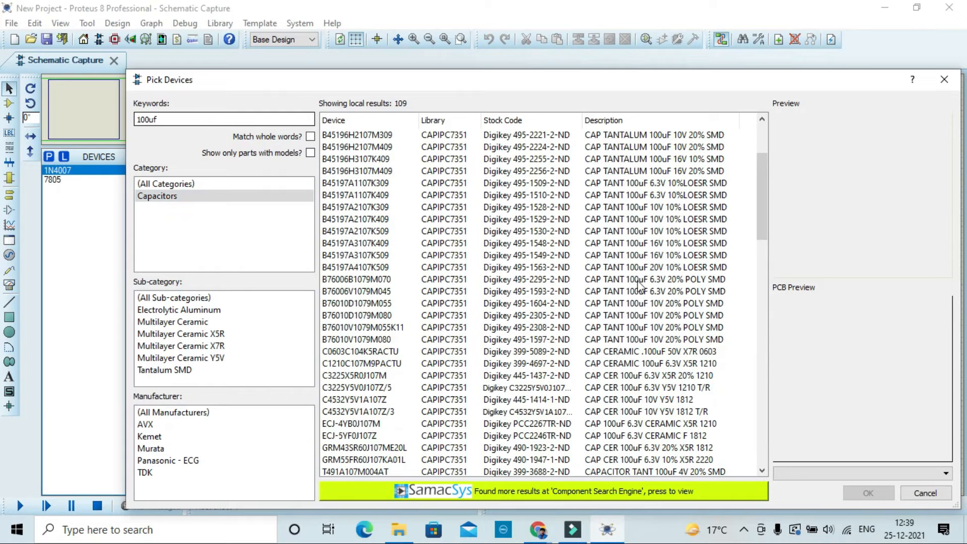
pyautogui.click(609, 351)
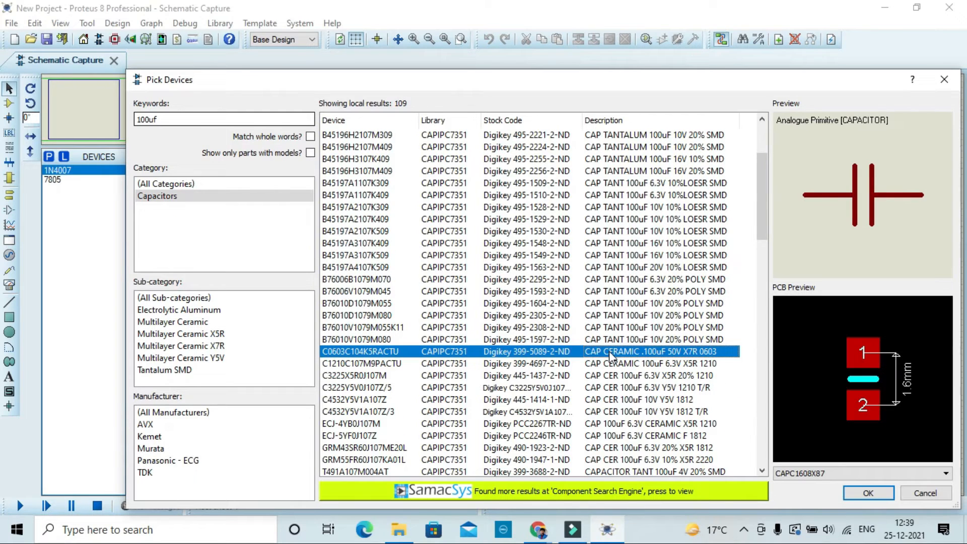
pyautogui.moveTo(766, 211); pyautogui.dragTo(762, 249)
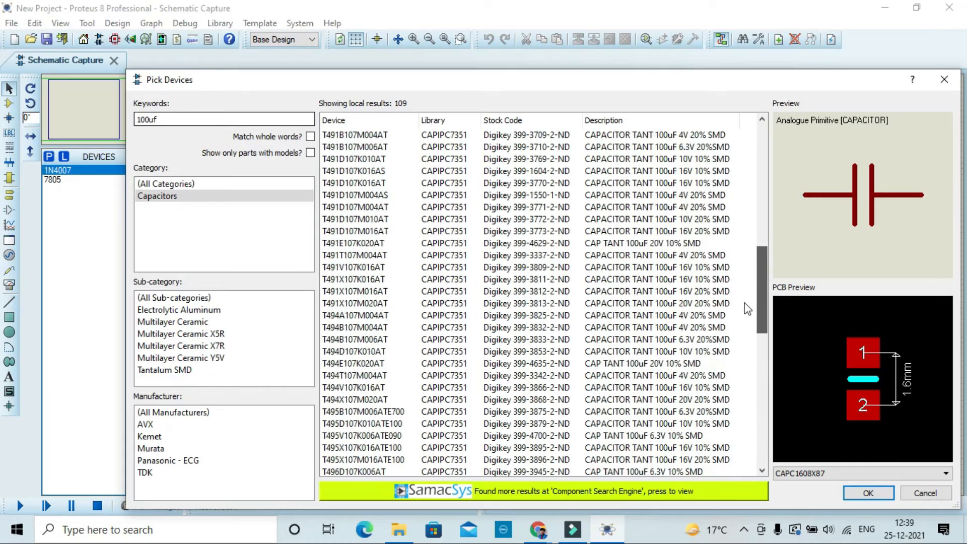
pyautogui.scroll(3, 739, 271)
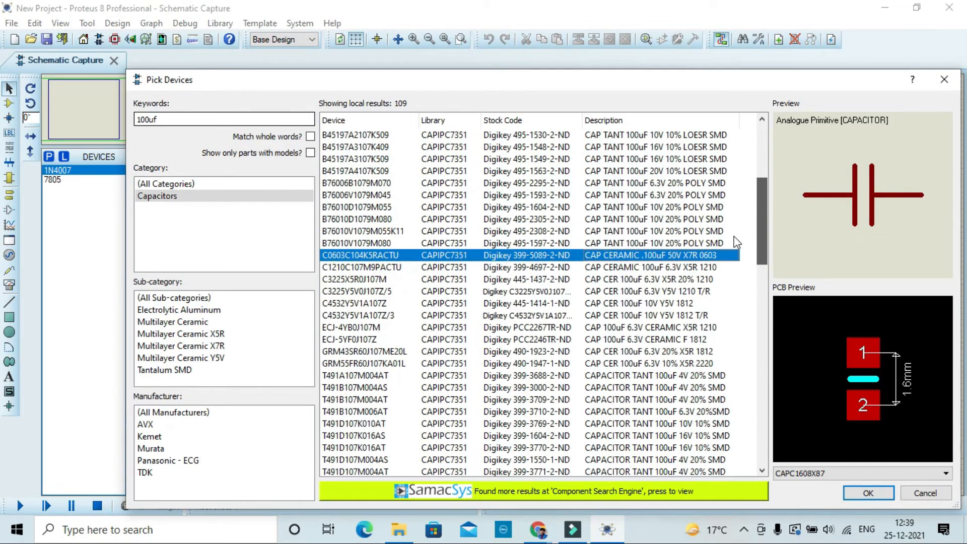
pyautogui.scroll(1, 734, 237)
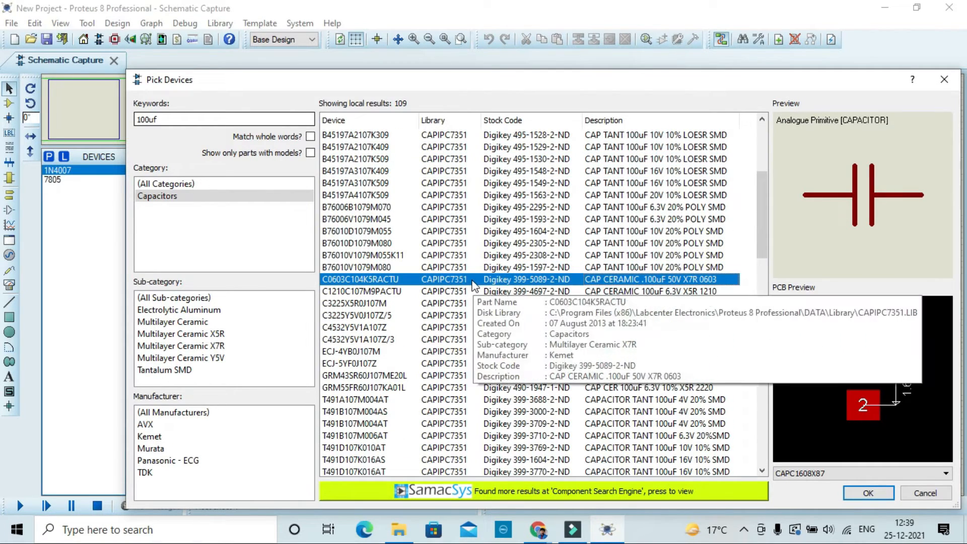
pyautogui.doubleClick(472, 280)
# Search for 330 in the Resistors category and add the 3WATT330R resistor to the device list
pyautogui.click(189, 119)
pyautogui.press('BackSpace')
pyautogui.press('BackSpace')
pyautogui.press('BackSpace')
pyautogui.press('BackSpace')
pyautogui.press('BackSpace')
pyautogui.write('33')
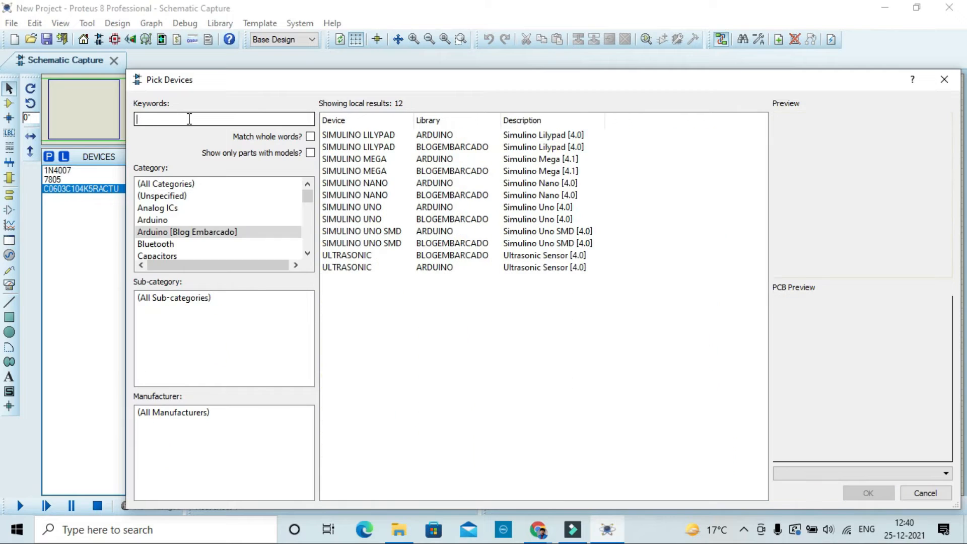
pyautogui.write('0')
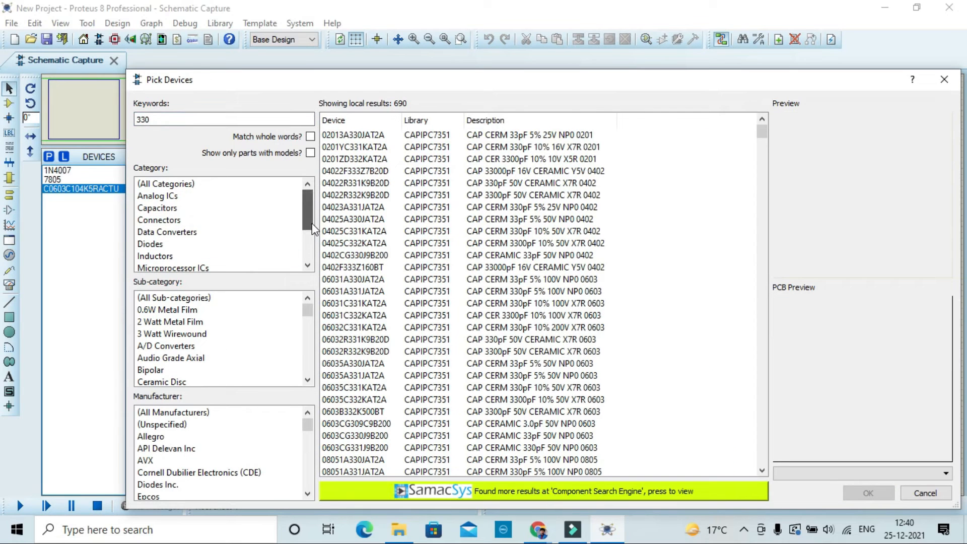
pyautogui.scroll(-2, 171, 236)
pyautogui.click(154, 232)
pyautogui.doubleClick(385, 136)
# Search the device library for led and add the animated LED-PURPLE model to the device list
pyautogui.doubleClick(190, 121)
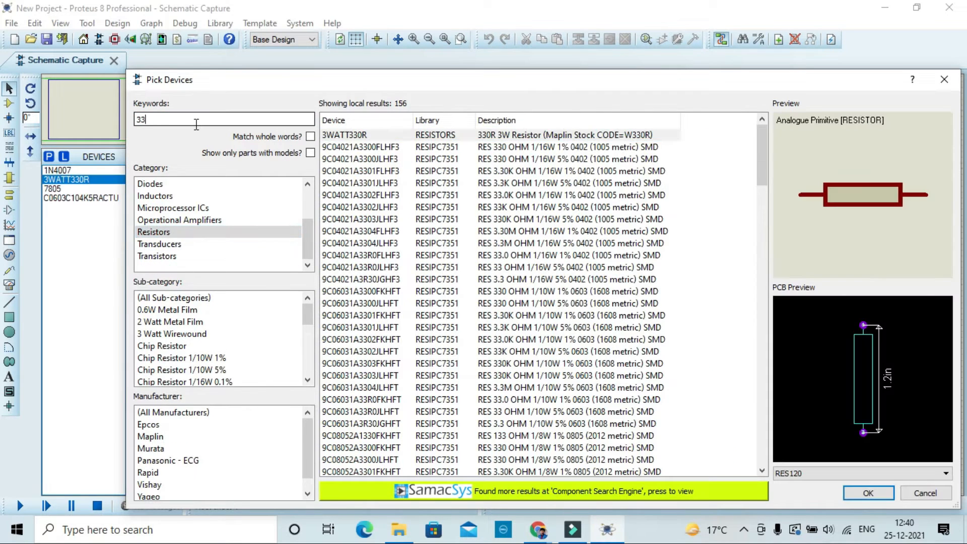
pyautogui.press('BackSpace')
pyautogui.write('led')
pyautogui.moveTo(763, 199); pyautogui.dragTo(764, 256)
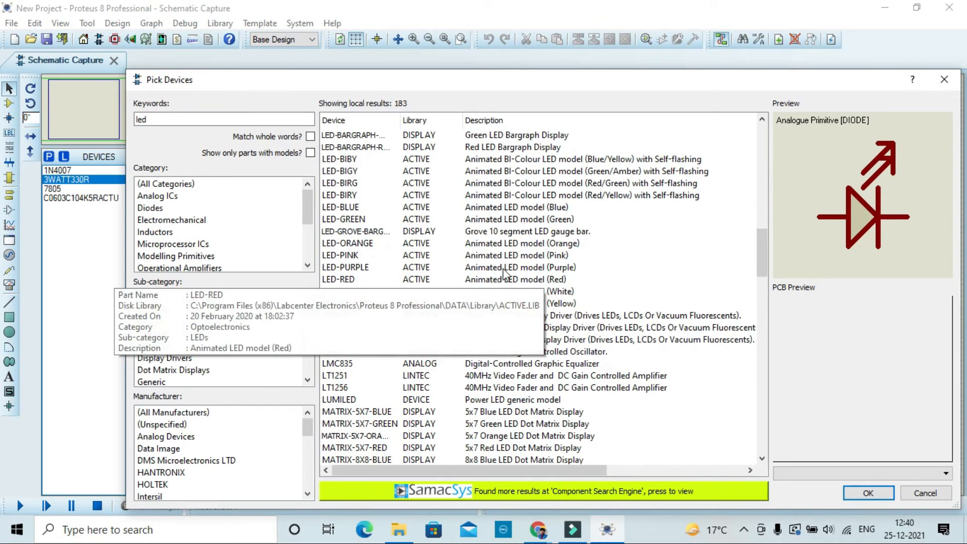
pyautogui.doubleClick(493, 268)
# Search for batt, add the BATTERY DC voltage source from the ACTIVE library, and finish picking devices
pyautogui.click(175, 119)
pyautogui.press('BackSpace')
pyautogui.press('BackSpace')
pyautogui.press('BackSpace')
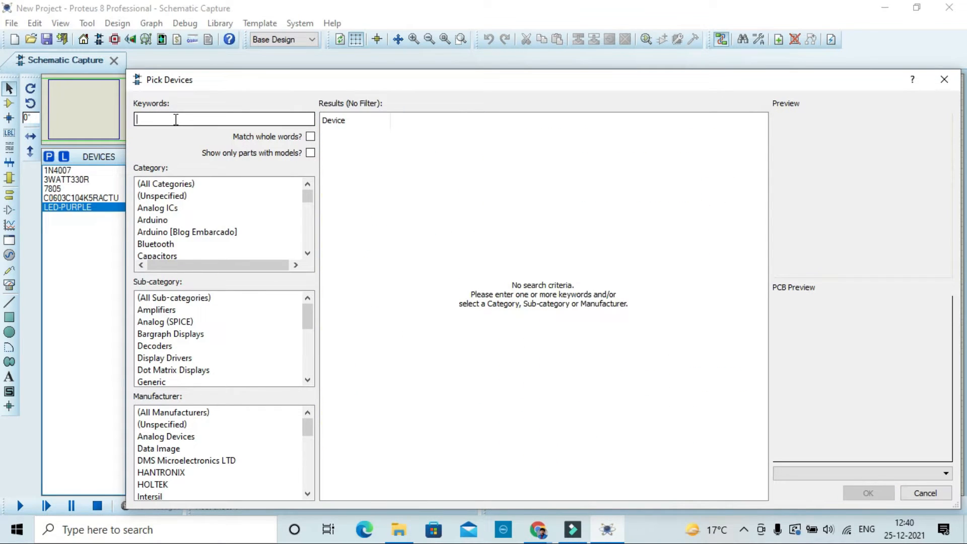
pyautogui.write('batt')
pyautogui.click(401, 173)
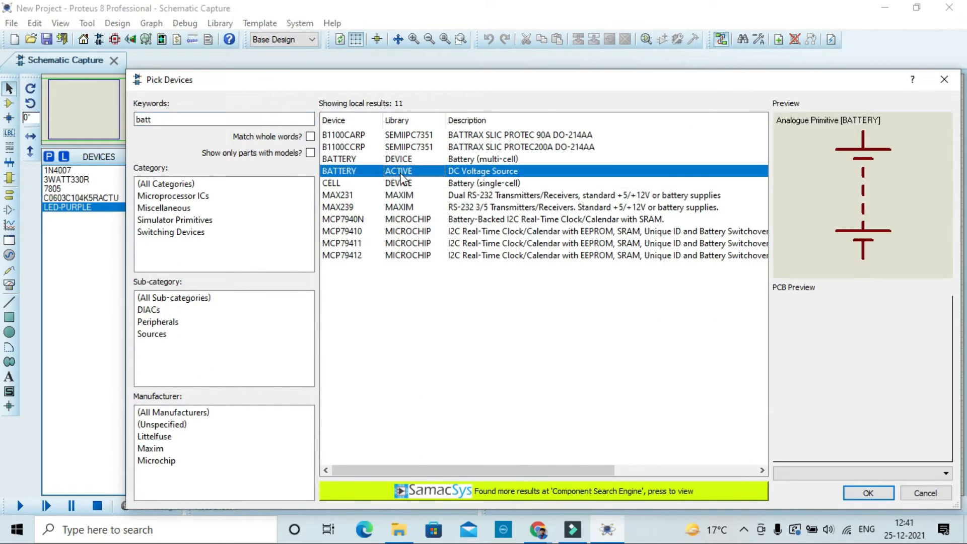
pyautogui.doubleClick(401, 173)
pyautogui.click(868, 493)
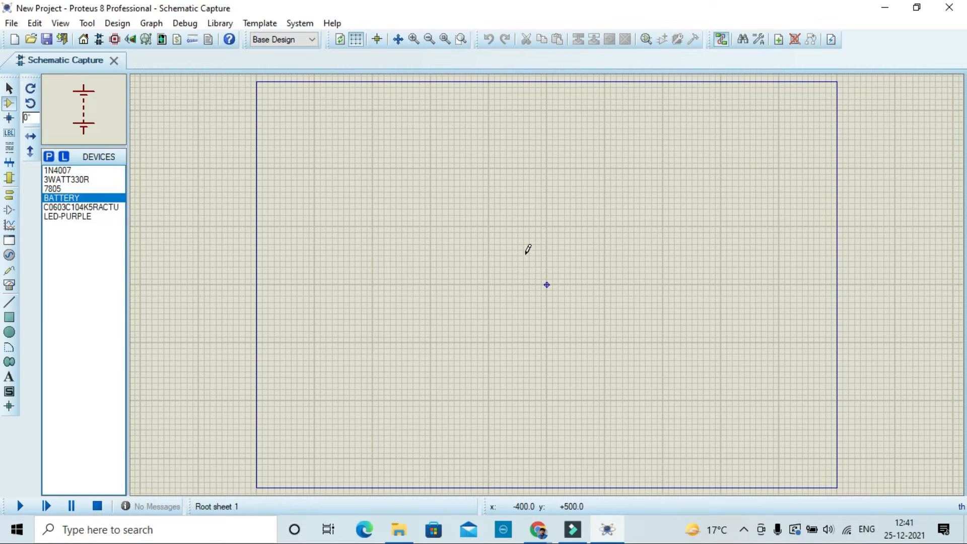
pyautogui.click(371, 247)
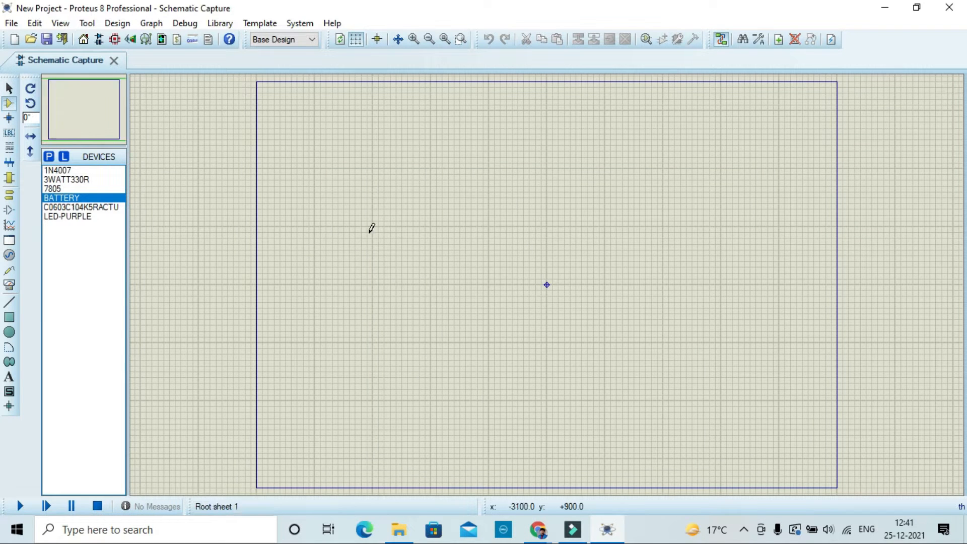
pyautogui.click(373, 270)
pyautogui.click(413, 39)
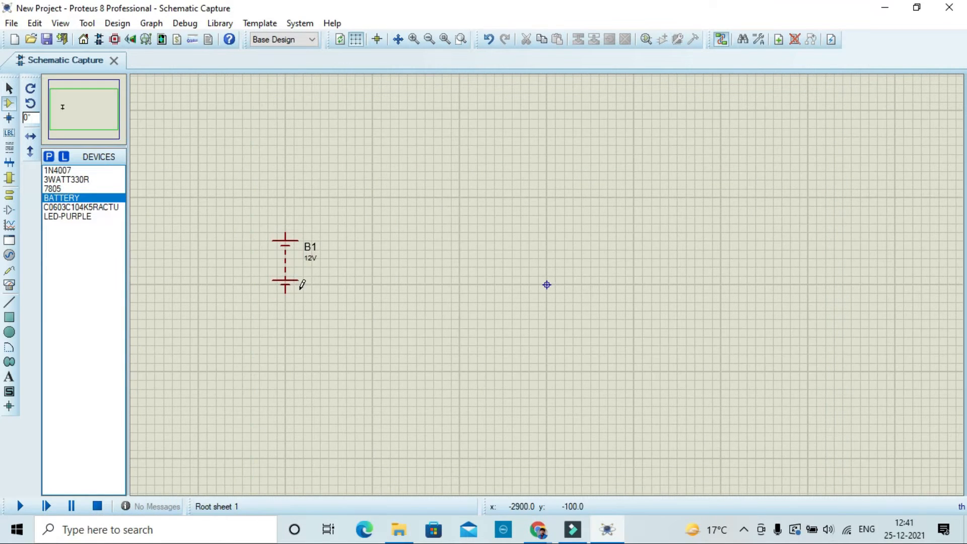
pyautogui.click(57, 170)
pyautogui.click(403, 206)
pyautogui.click(402, 206)
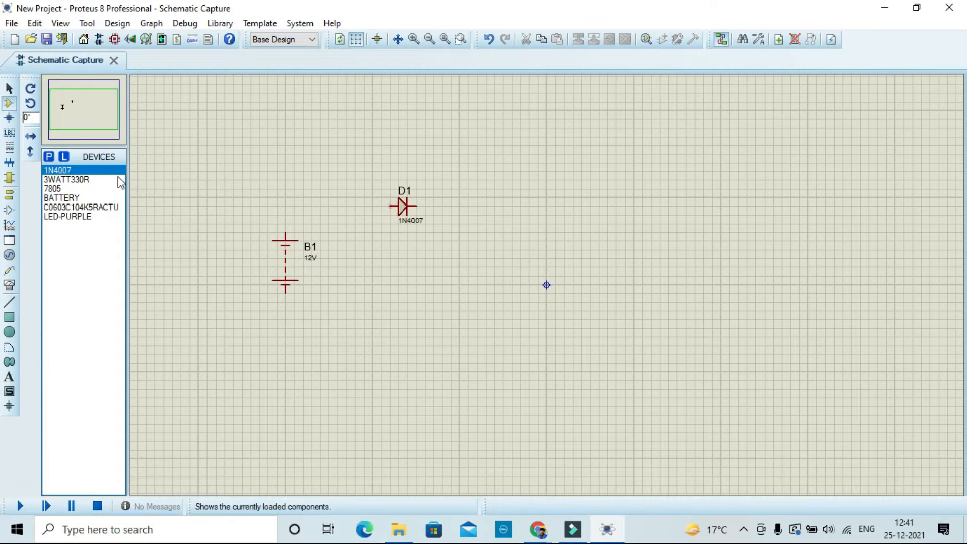
pyautogui.click(53, 188)
pyautogui.click(554, 214)
pyautogui.click(554, 214)
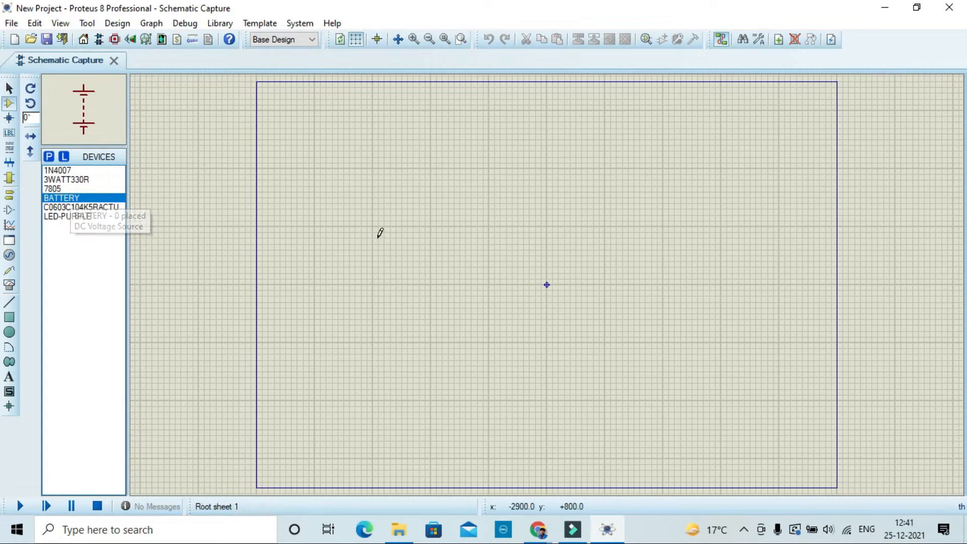
# Place the BATTERY in the left part of the schematic sheet, slightly above its horizontal centre line
pyautogui.click(371, 228)
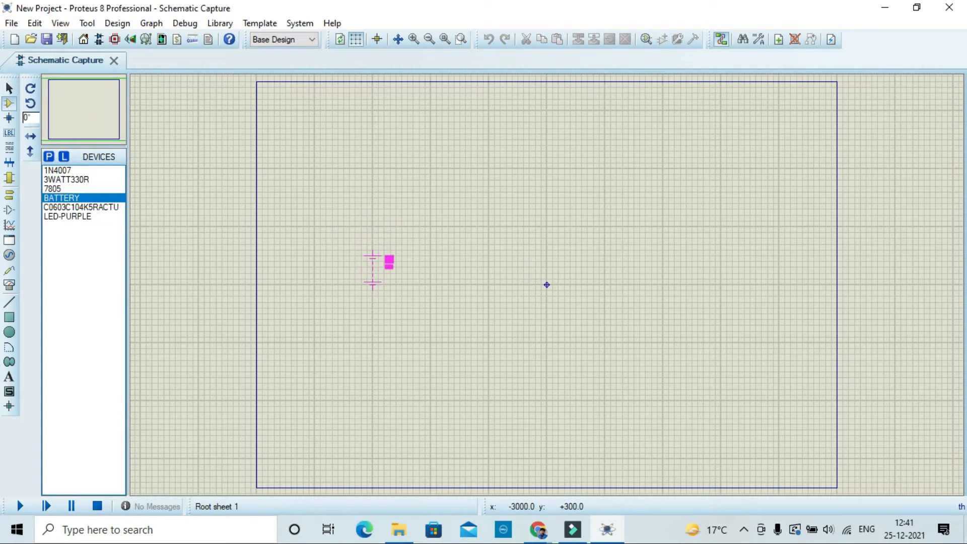
pyautogui.click(373, 261)
pyautogui.click(413, 39)
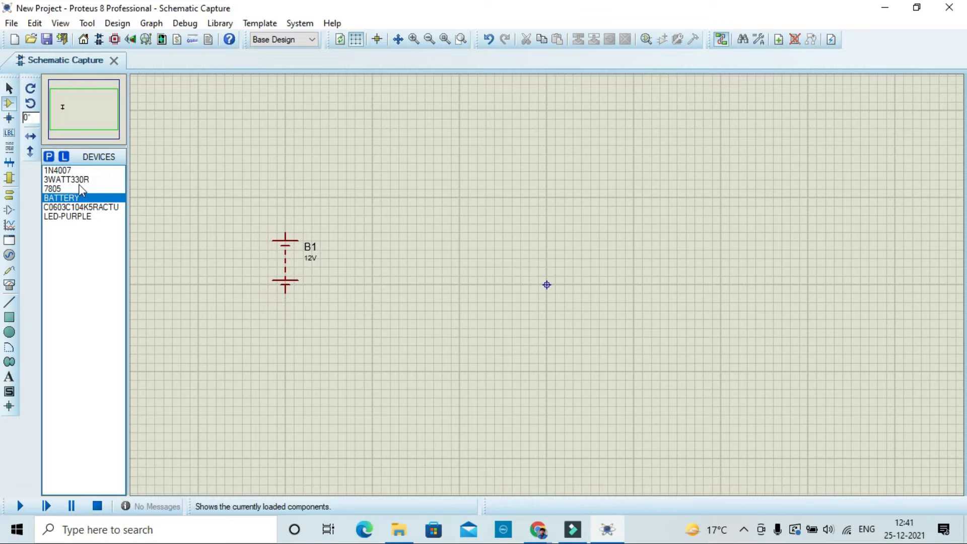
# Place the 1N4007 diode above and right of the battery, and the 7805 regulator in line to its right
pyautogui.click(70, 170)
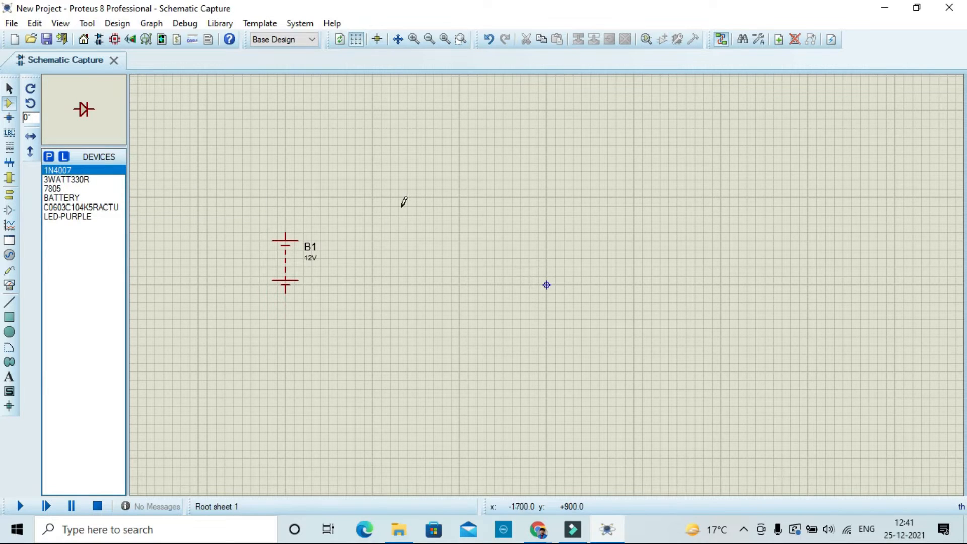
pyautogui.click(403, 202)
pyautogui.click(404, 204)
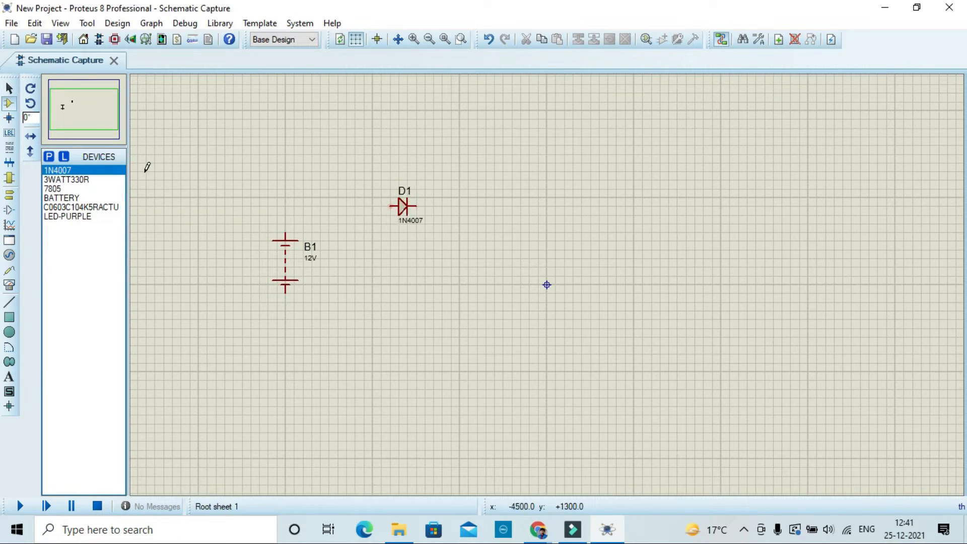
pyautogui.click(80, 189)
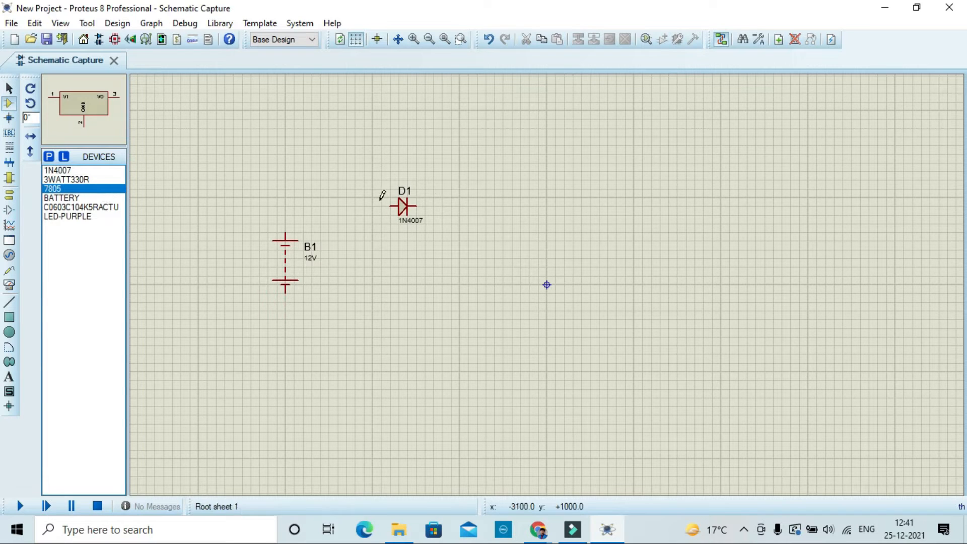
pyautogui.click(537, 219)
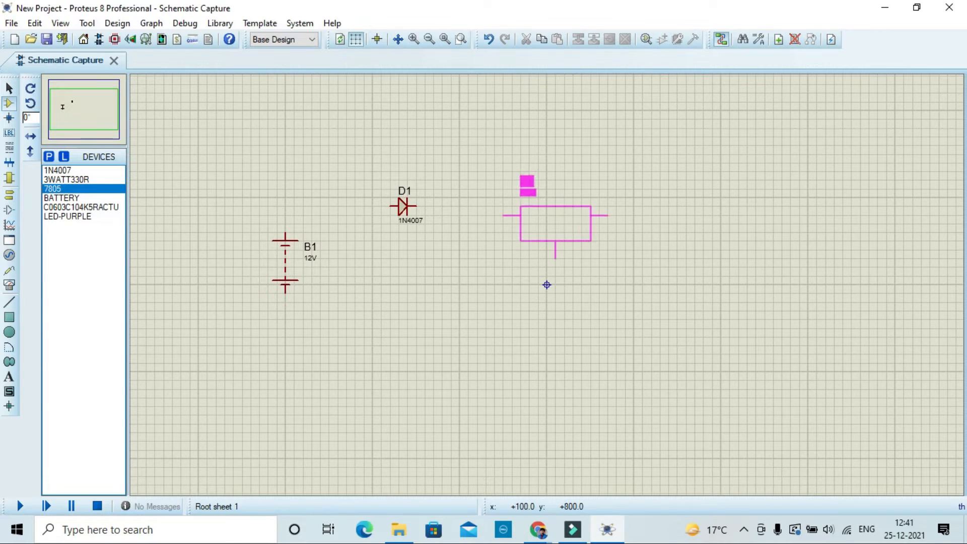
pyautogui.click(552, 213)
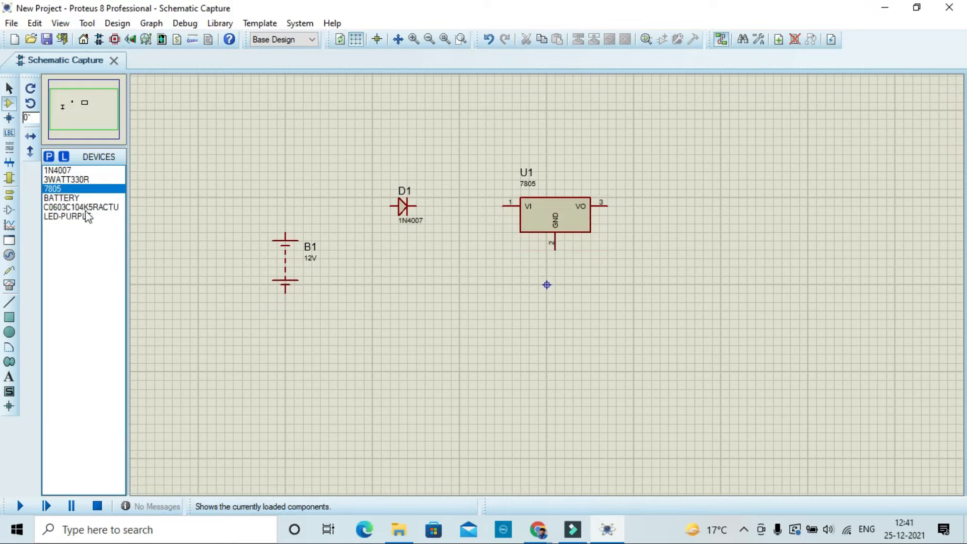
# Place the 3WATT330R resistor right of the regulator's output and the LED-PURPLE below and right of the resistor
pyautogui.click(88, 180)
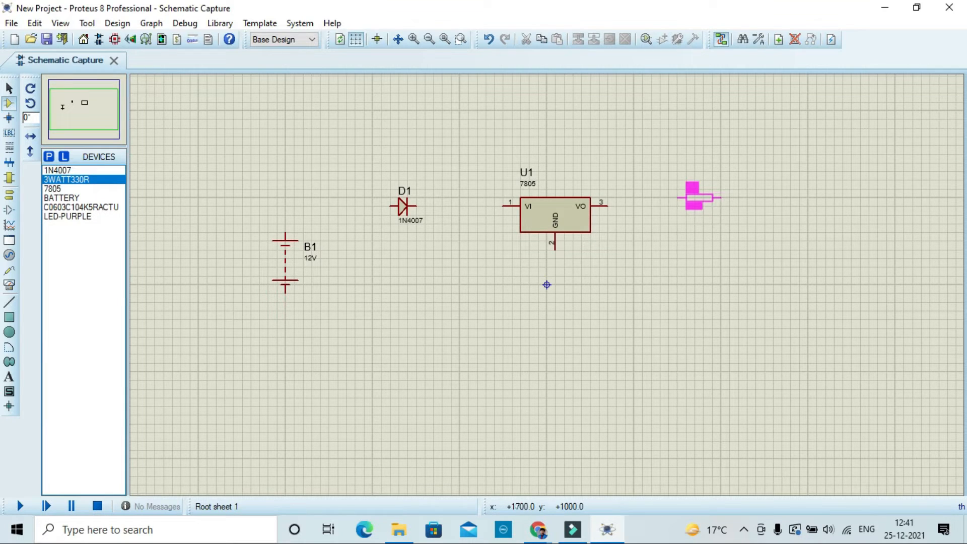
pyautogui.click(688, 210)
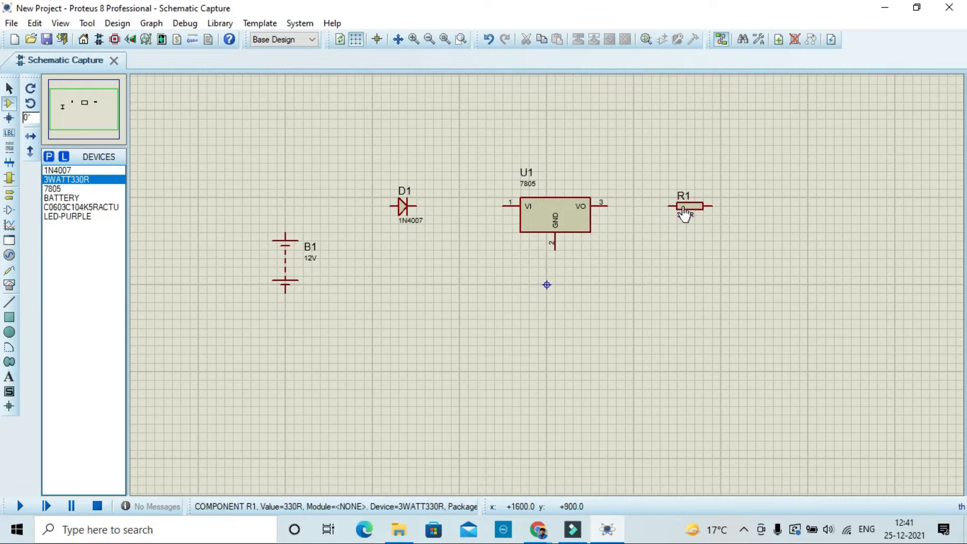
pyautogui.click(76, 217)
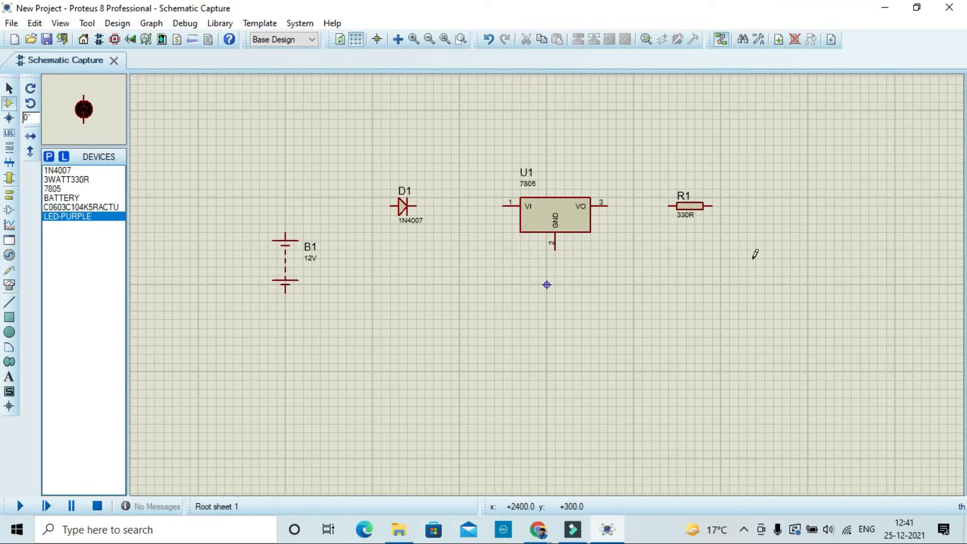
pyautogui.click(753, 255)
pyautogui.click(755, 266)
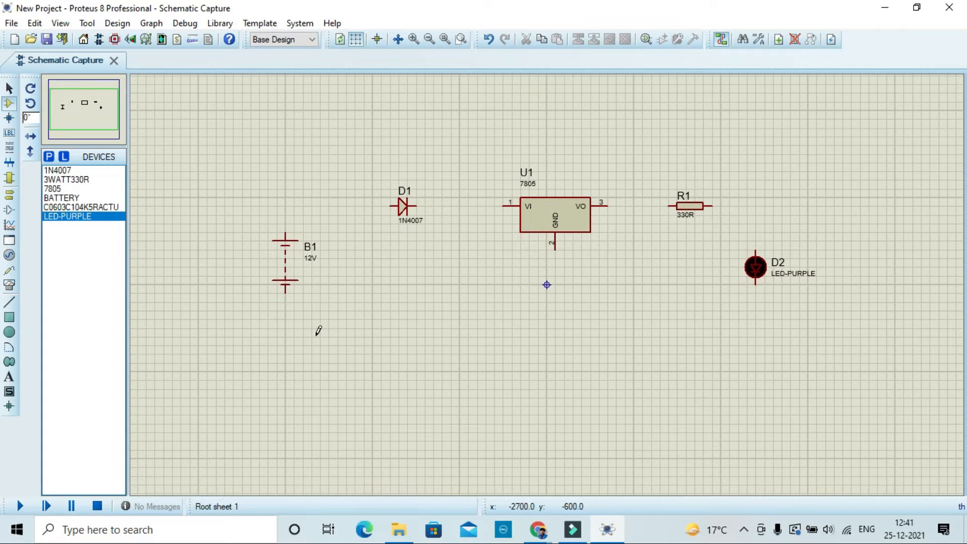
# Place the C0603C104K5RACTU capacitor below and between the diode and the regulator, and rotate it 90 degrees clockwise
pyautogui.click(84, 208)
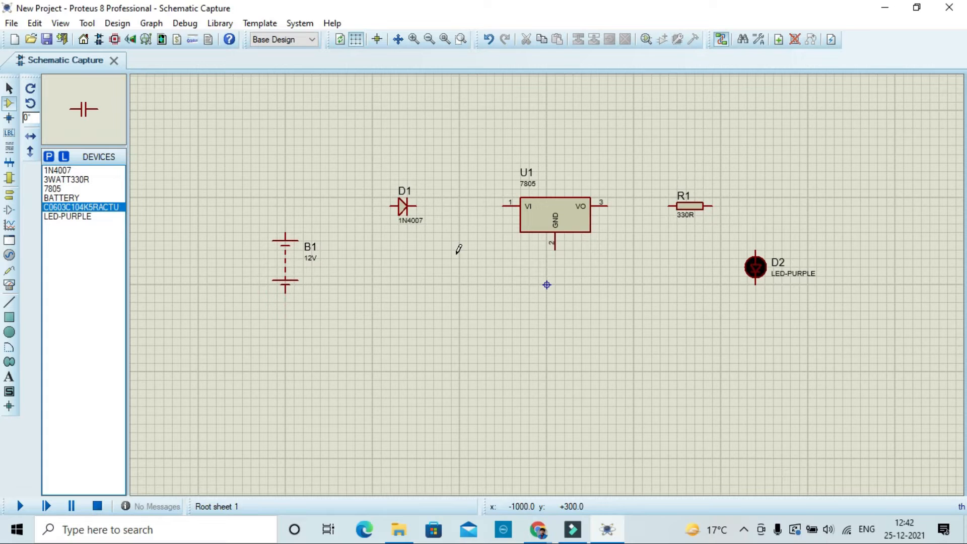
pyautogui.click(459, 261)
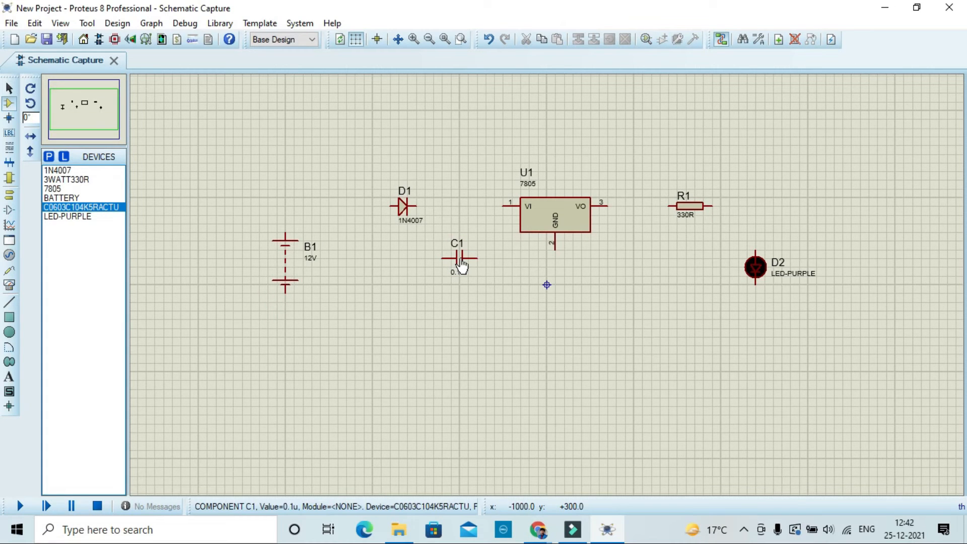
pyautogui.rightClick(461, 266)
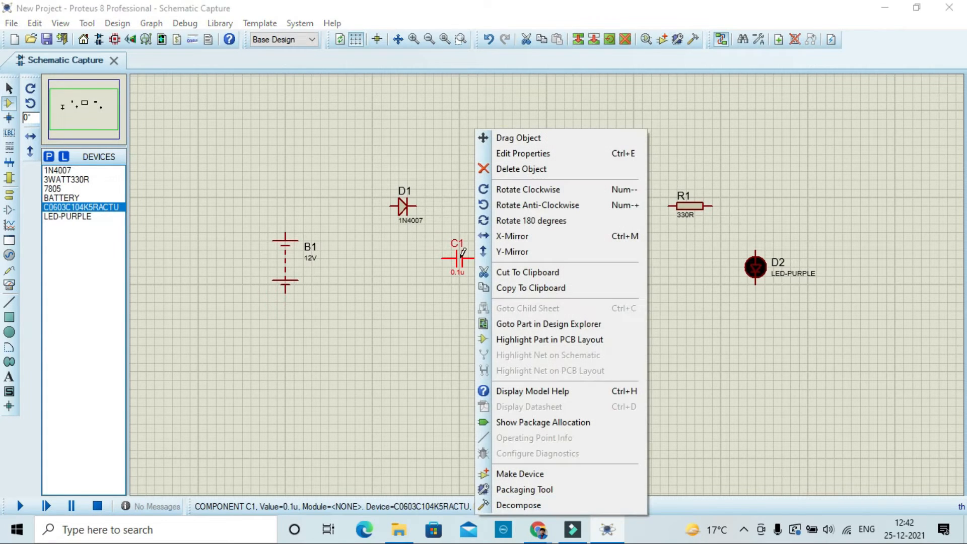
pyautogui.click(518, 190)
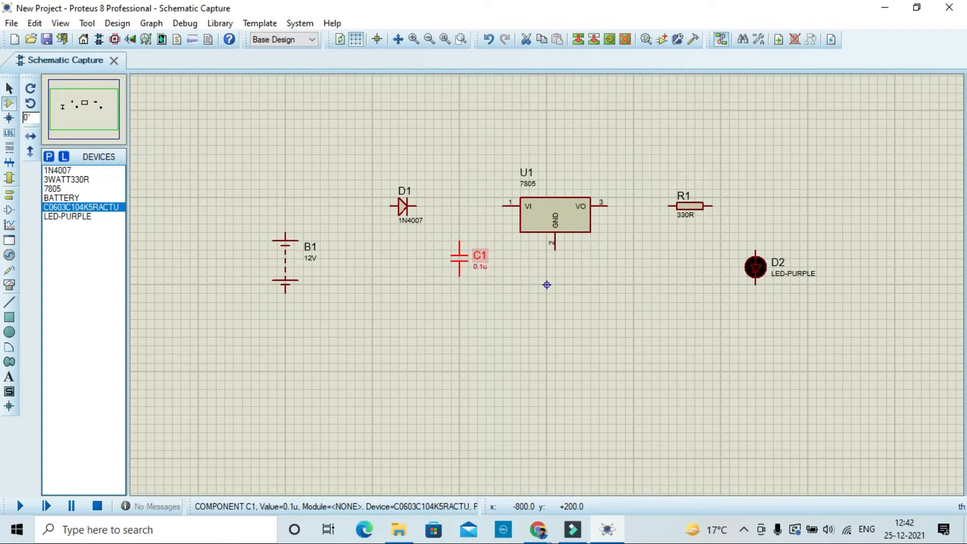
pyautogui.doubleClick(477, 272)
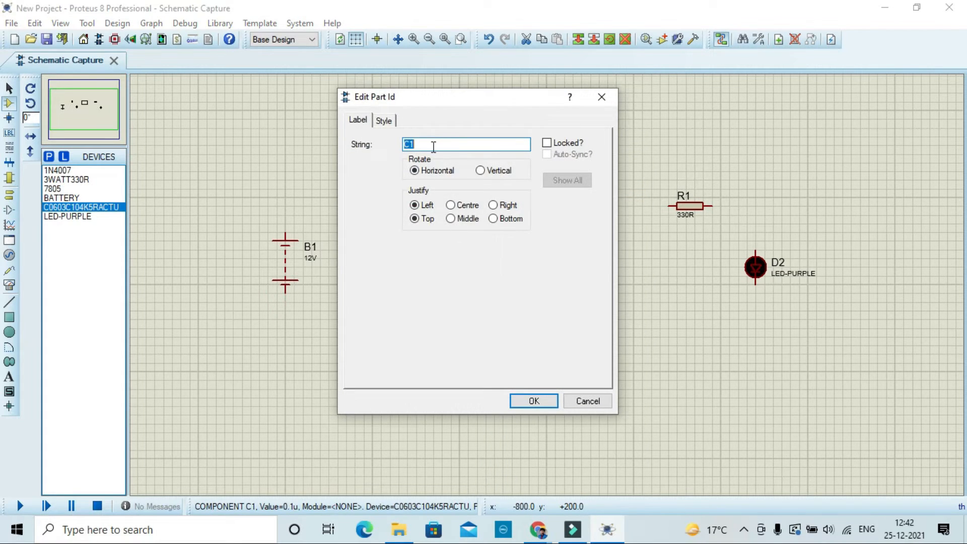
pyautogui.click(379, 124)
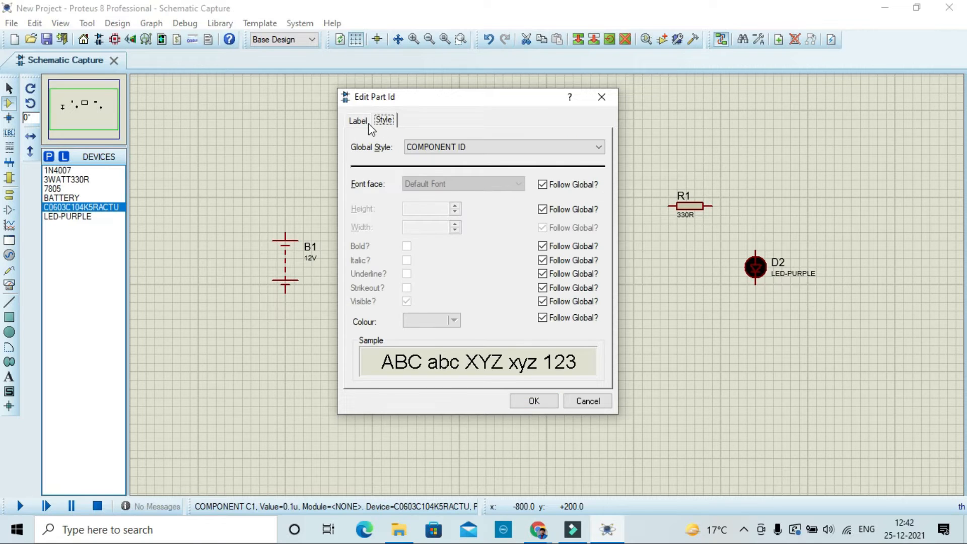
pyautogui.click(359, 121)
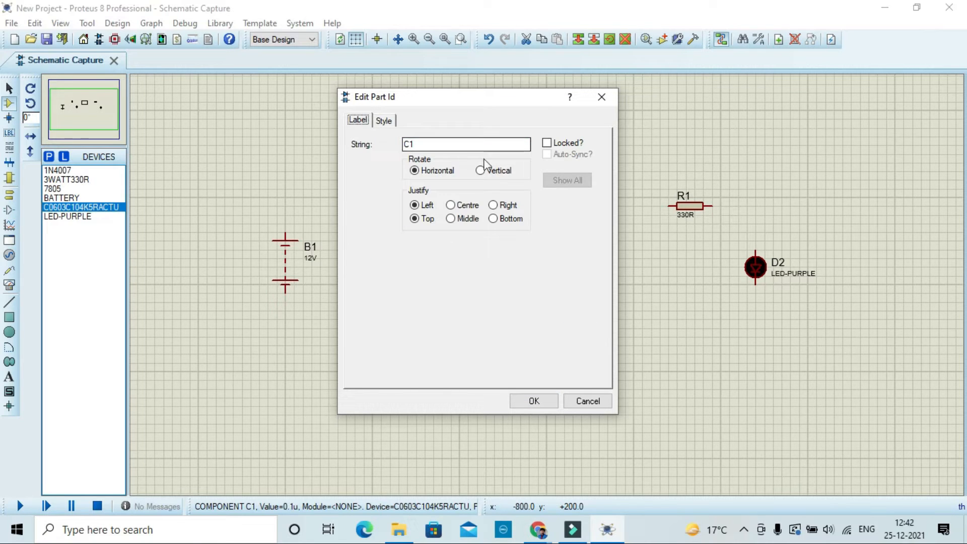
pyautogui.click(601, 97)
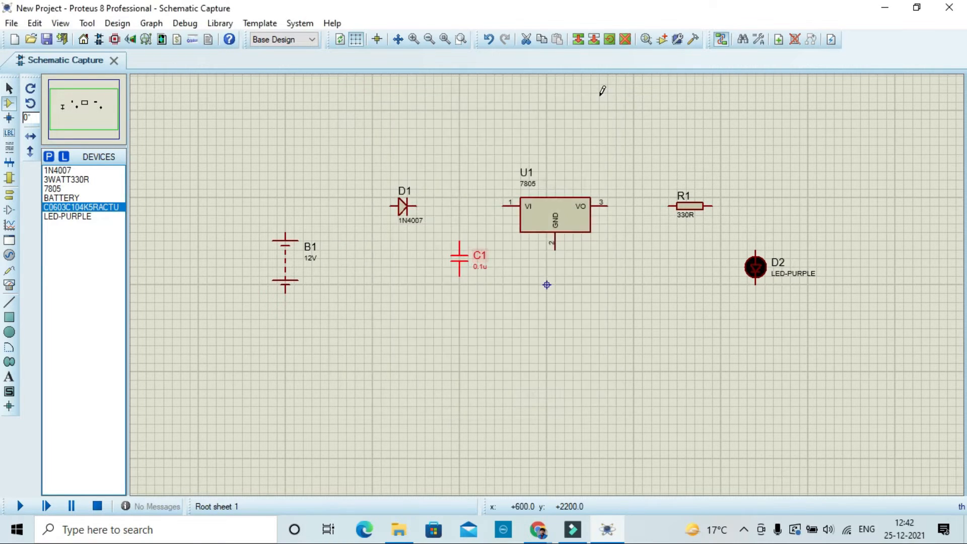
# Set the capacitor's value label to 100uf and deselect the part
pyautogui.doubleClick(478, 266)
pyautogui.click(427, 146)
pyautogui.press('BackSpace')
pyautogui.press('BackSpace')
pyautogui.press('BackSpace')
pyautogui.write('100uf')
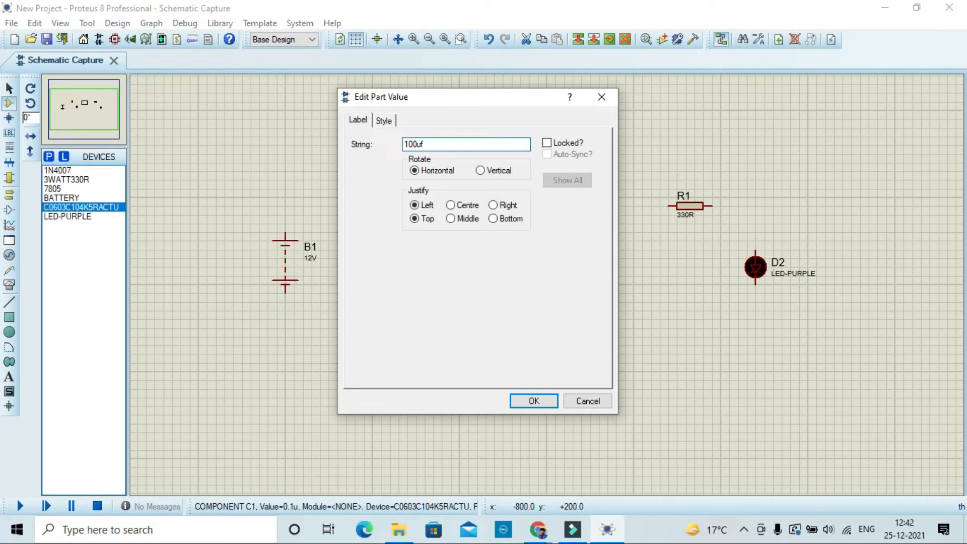
pyautogui.click(542, 401)
pyautogui.click(489, 321)
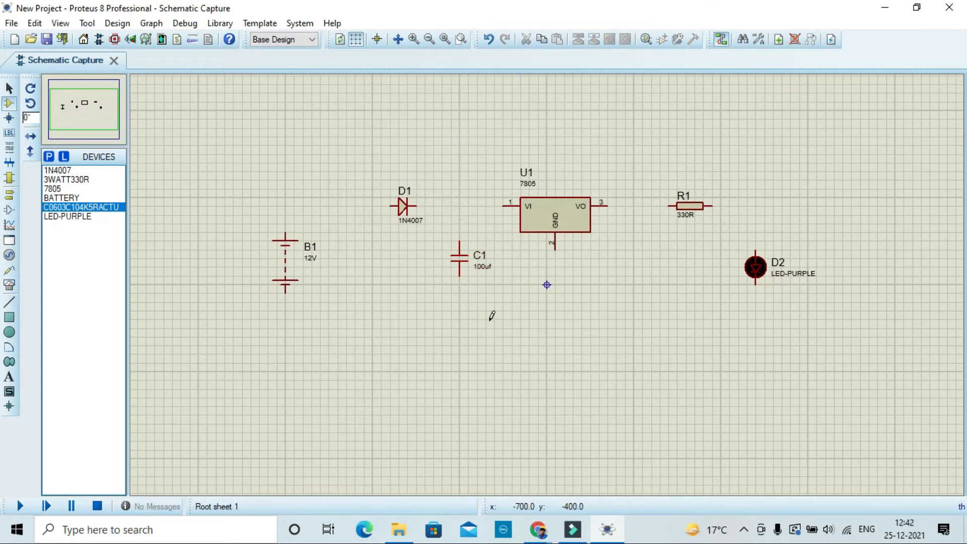
# Wire the battery's positive terminal to the diode's anode, and the diode's cathode to the regulator's VI pin
pyautogui.click(284, 231)
pyautogui.click(392, 205)
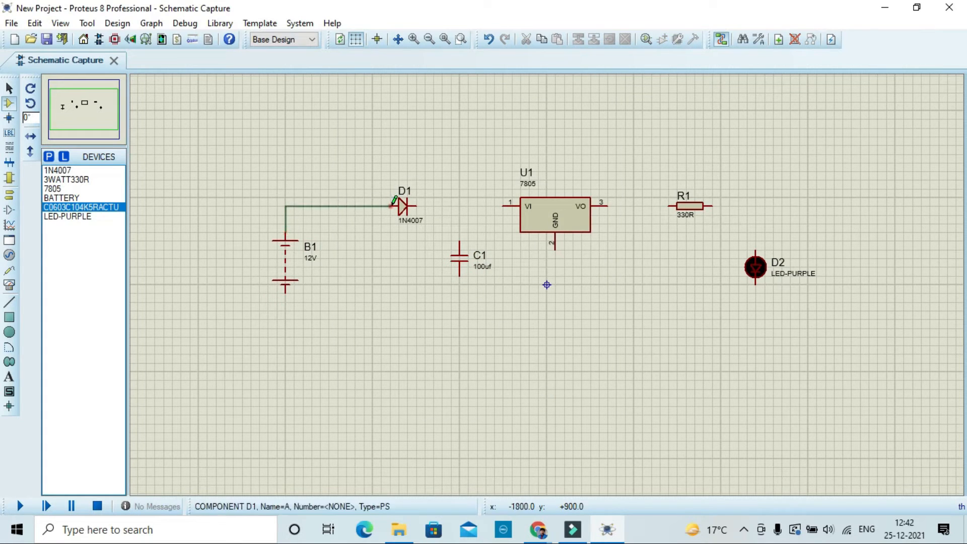
pyautogui.click(416, 206)
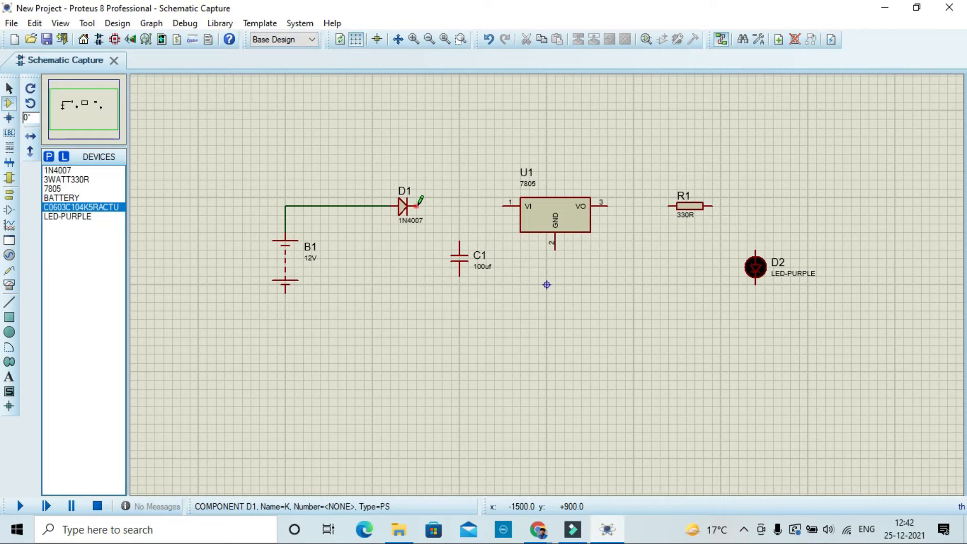
pyautogui.click(503, 205)
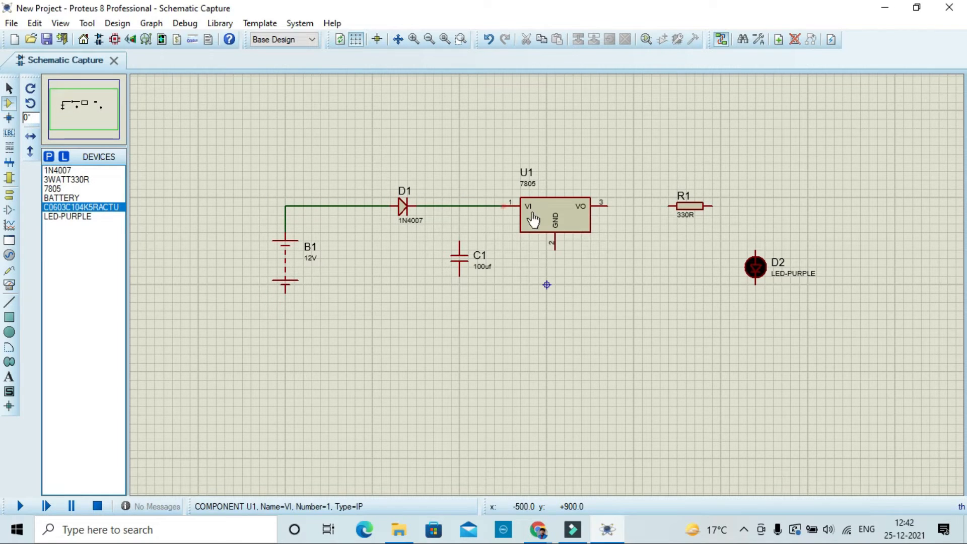
# Wire the regulator's VO pin to the 330R resistor, and the resistor's other end to the LED's anode
pyautogui.click(608, 204)
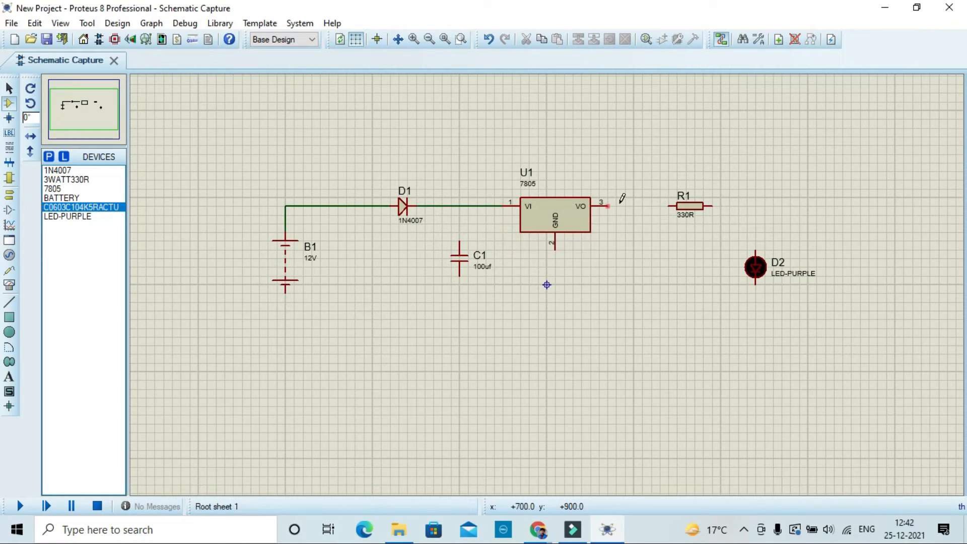
pyautogui.click(670, 204)
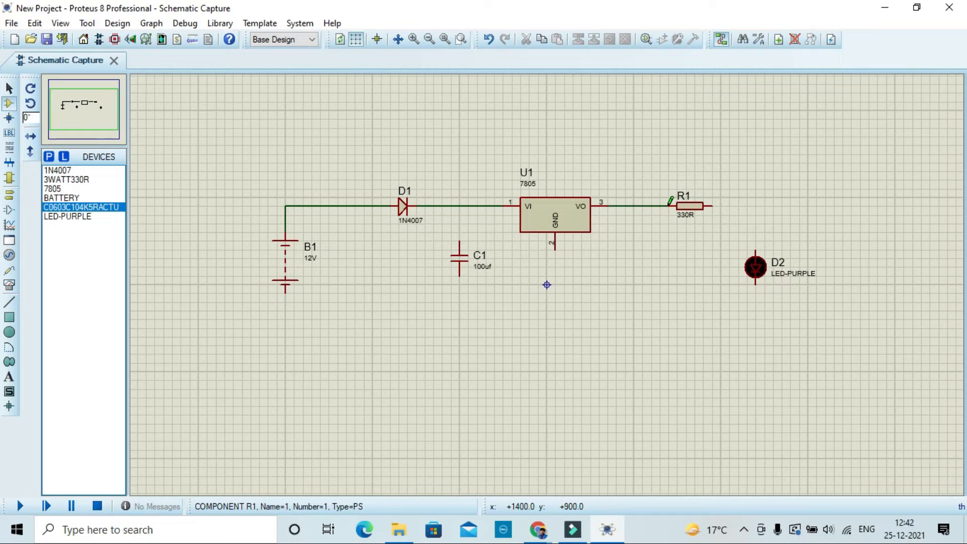
pyautogui.click(712, 206)
pyautogui.click(755, 248)
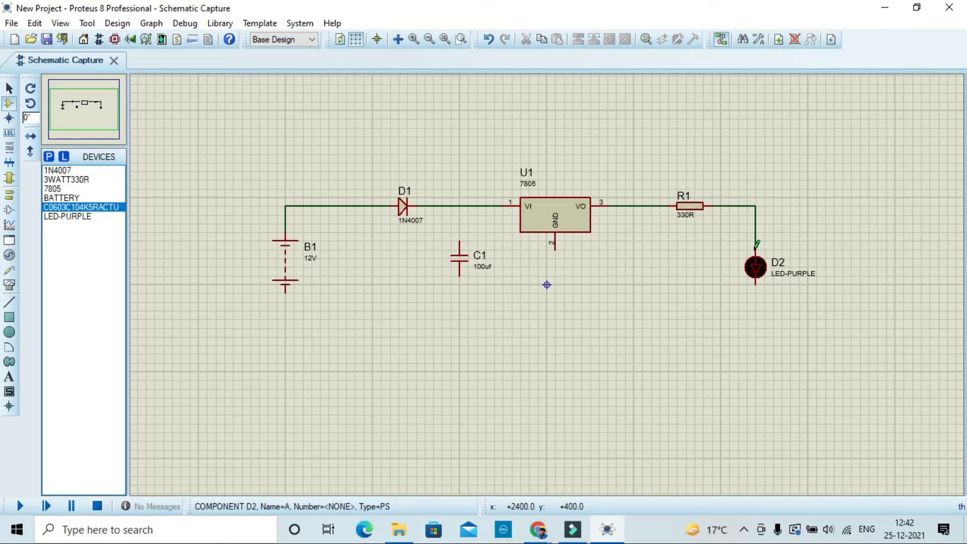
# Wire the capacitor's upper pin to the diode-to-regulator line, and the battery's negative terminal to the LED's cathode
pyautogui.click(460, 229)
pyautogui.click(459, 206)
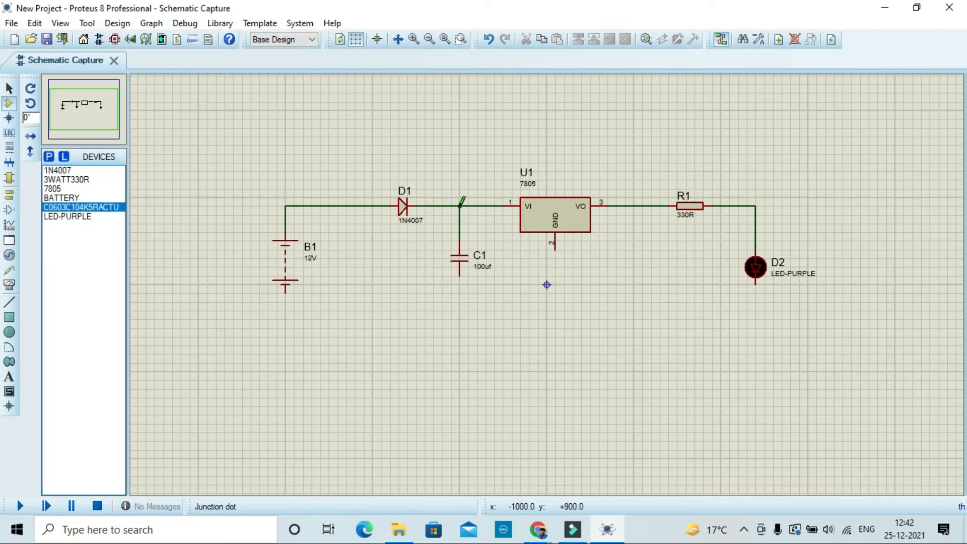
pyautogui.click(286, 291)
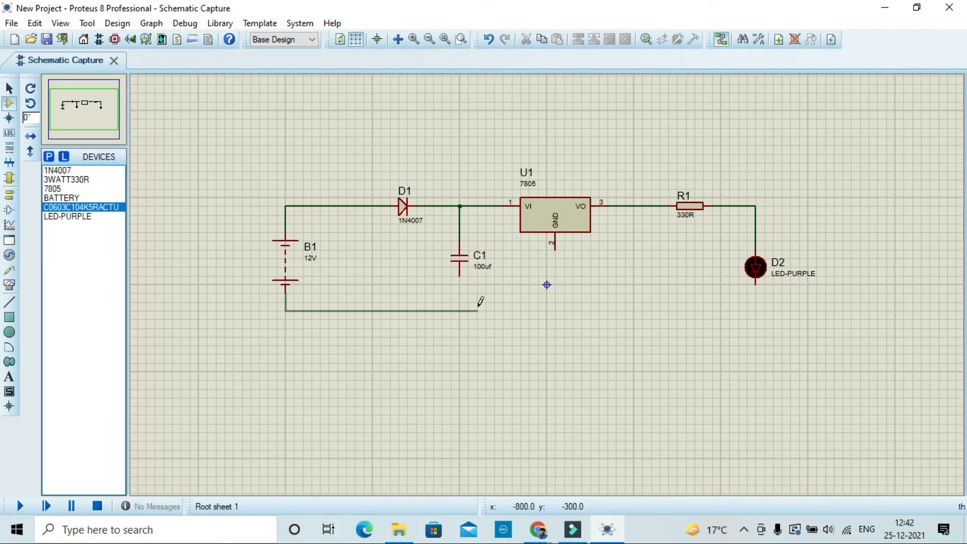
pyautogui.click(756, 297)
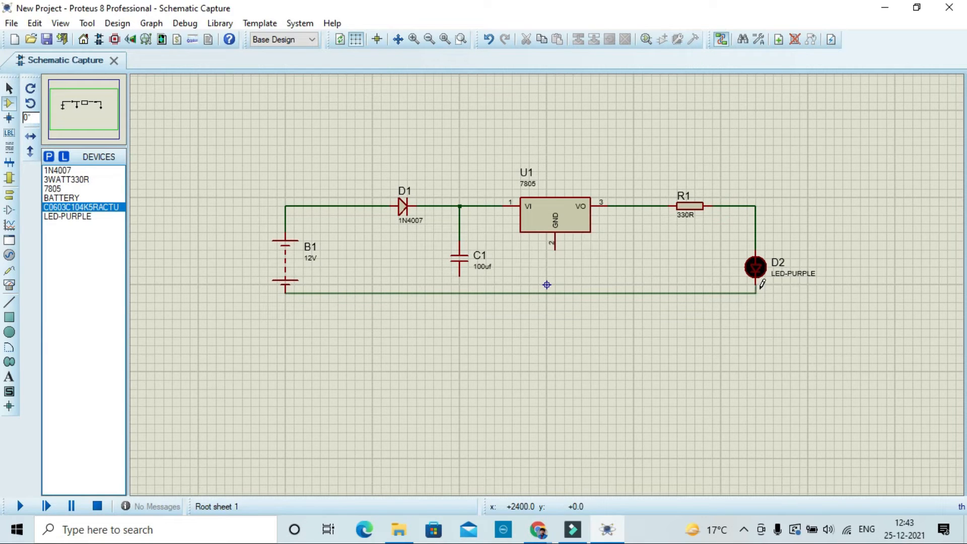
# Connect the regulator's GND pin and the capacitor's lower pin straight down to the battery's negative return wire
pyautogui.click(555, 246)
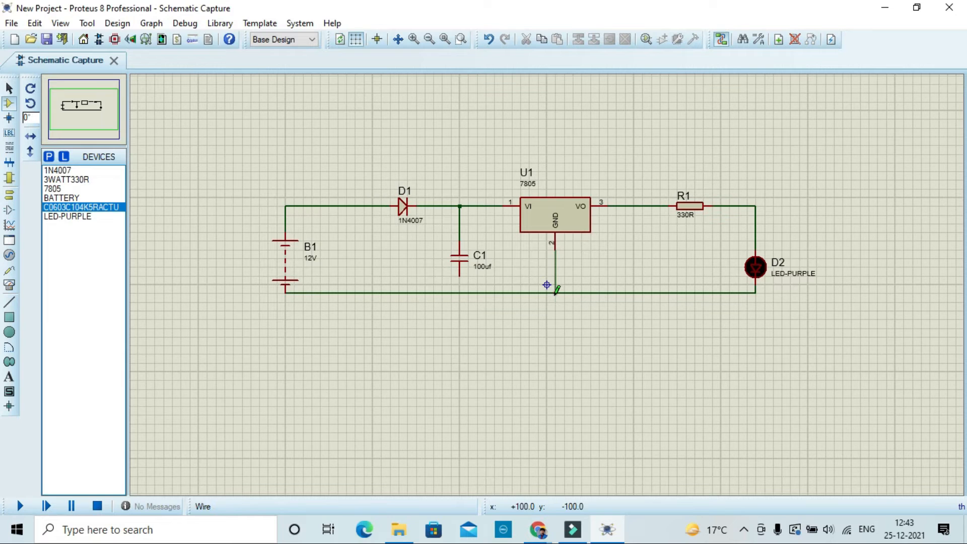
pyautogui.click(555, 293)
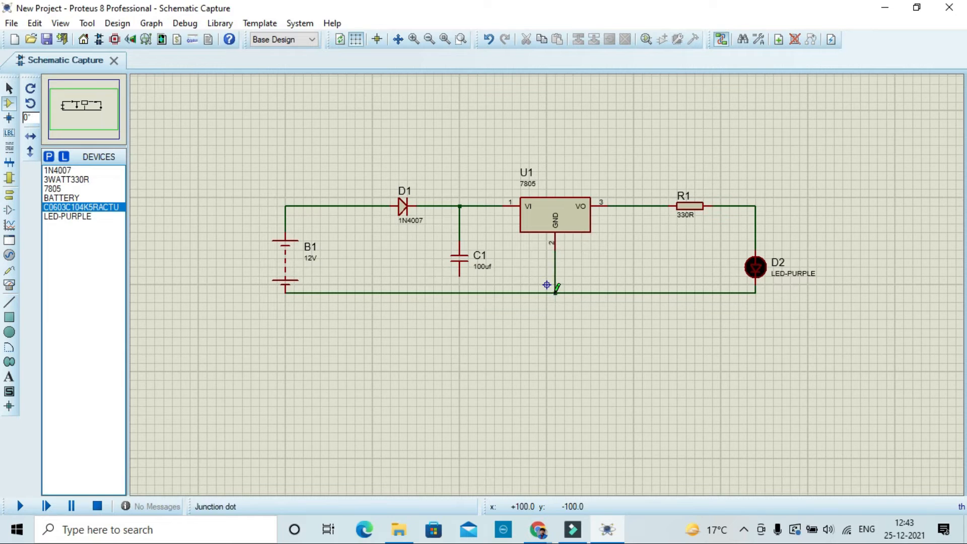
pyautogui.click(458, 275)
pyautogui.click(459, 292)
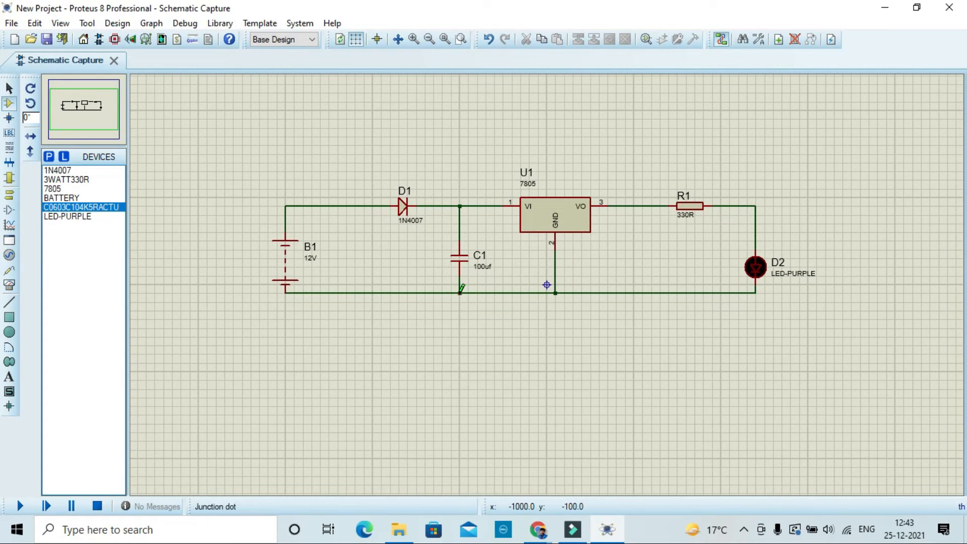
# Change the capacitor's value label to 100uf 50V
pyautogui.doubleClick(487, 268)
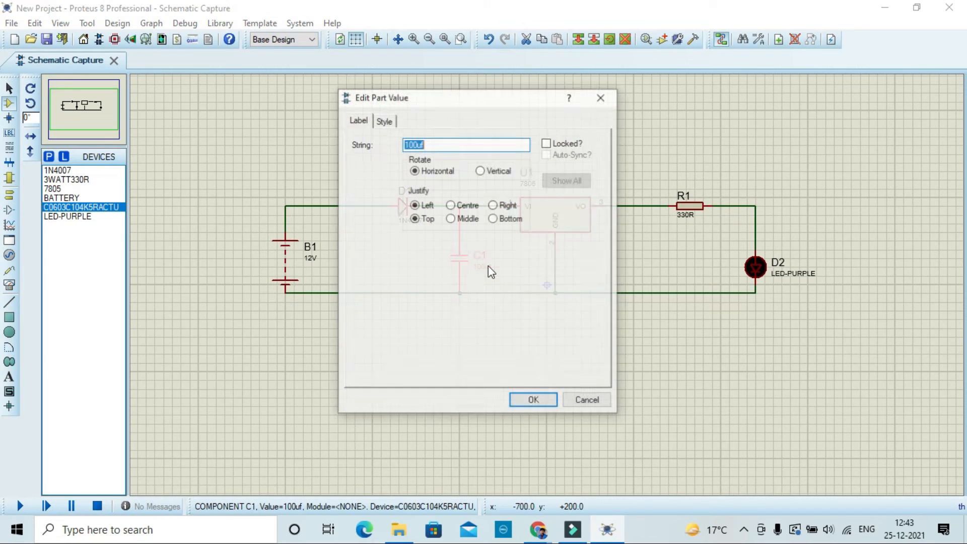
pyautogui.click(452, 148)
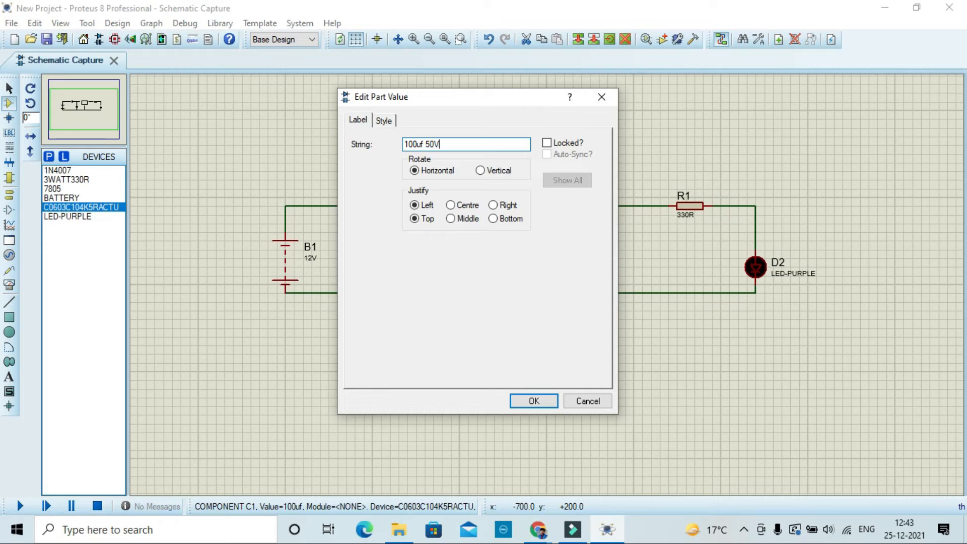
pyautogui.click(525, 397)
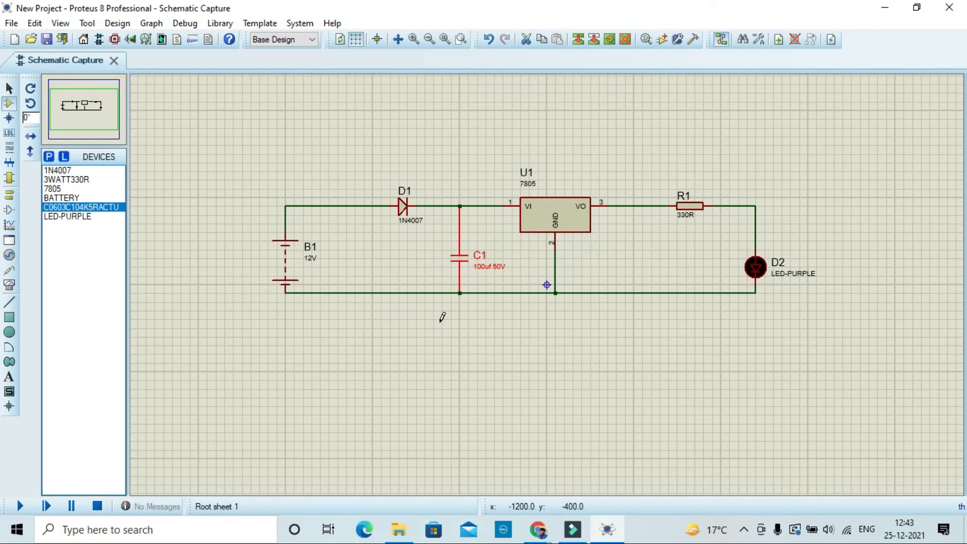
# Run the simulation to check whether the LED lights, and stop it
pyautogui.click(20, 504)
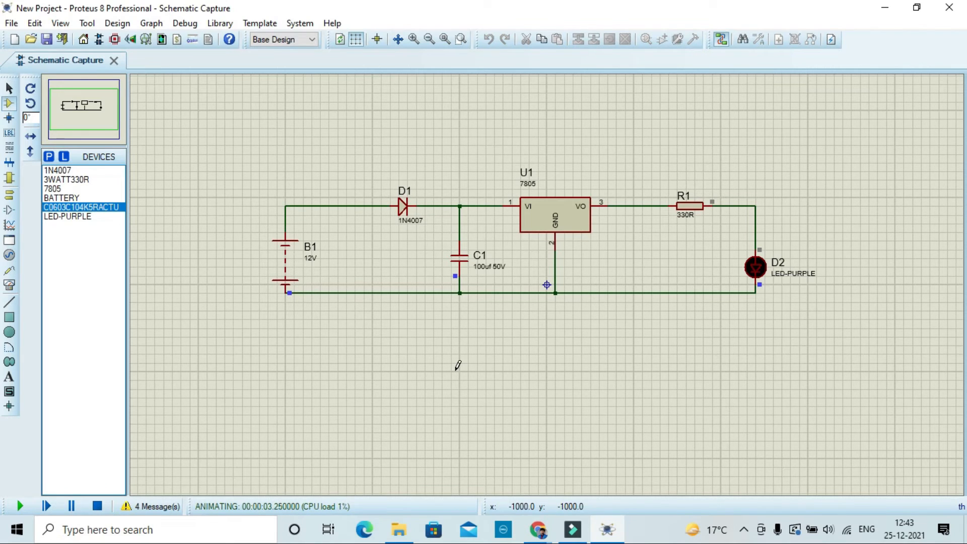
pyautogui.click(97, 506)
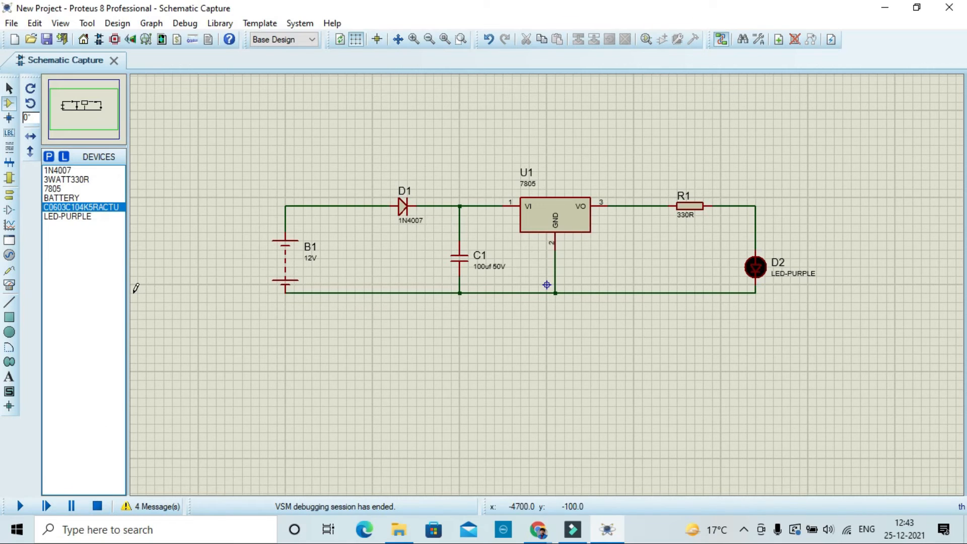
# Place a GROUND terminal directly below the regulator and wire it to the junction on the negative return line
pyautogui.click(12, 196)
pyautogui.click(61, 216)
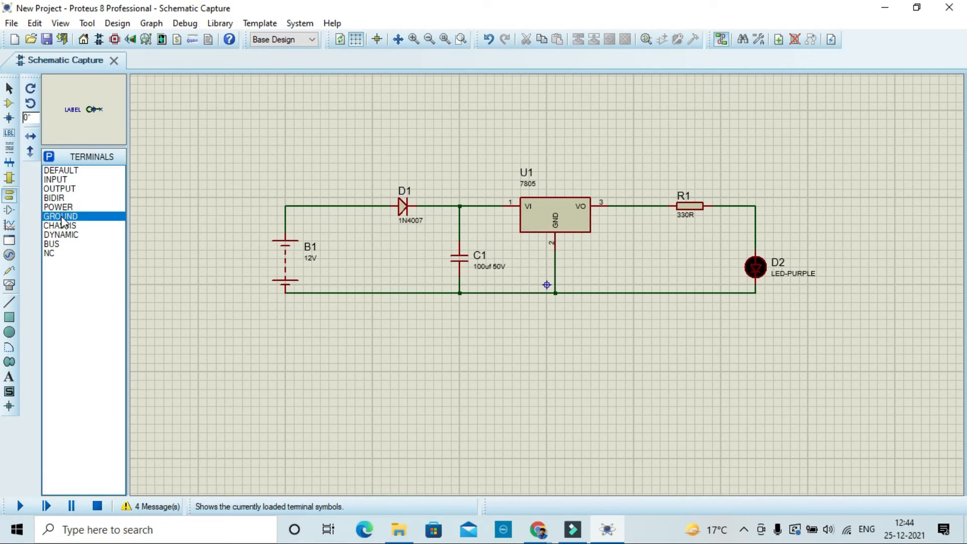
pyautogui.click(555, 314)
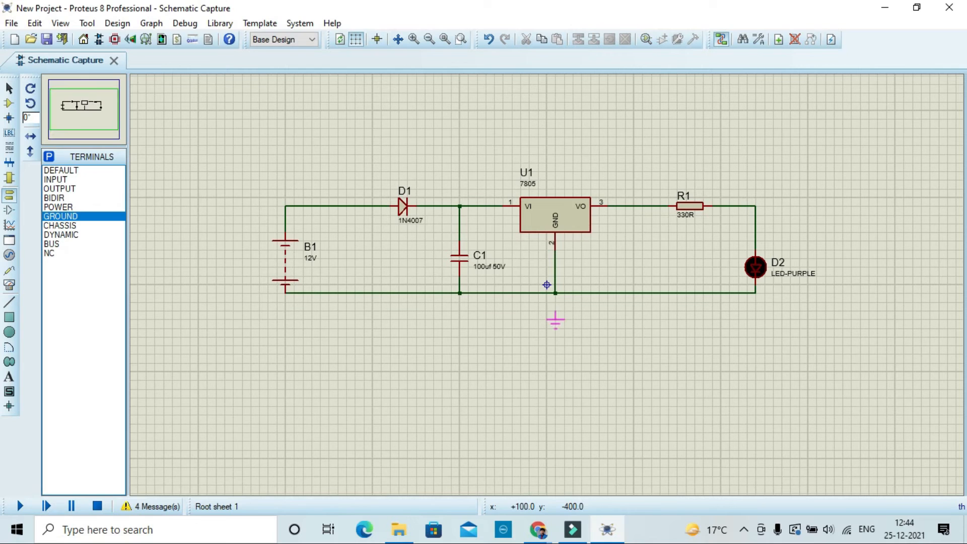
pyautogui.click(555, 313)
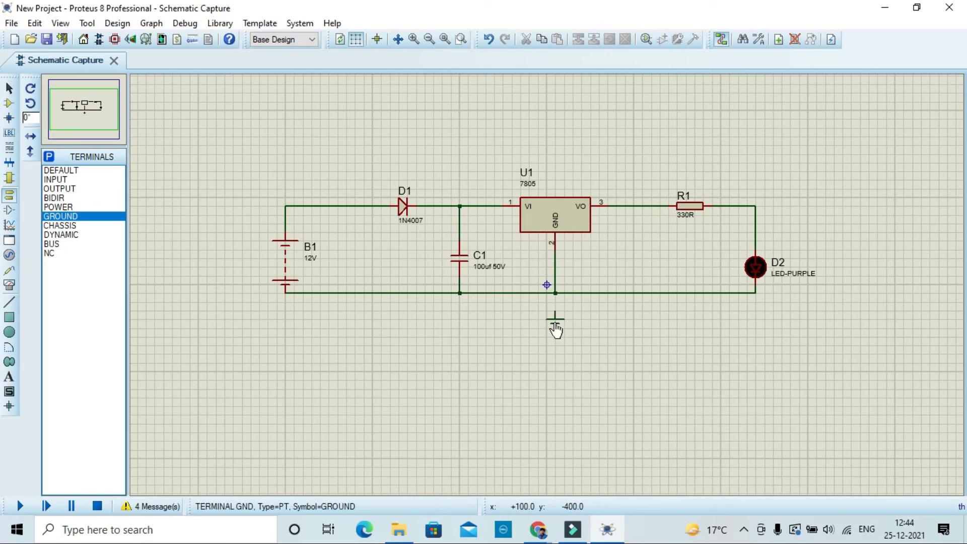
pyautogui.click(556, 293)
pyautogui.click(555, 314)
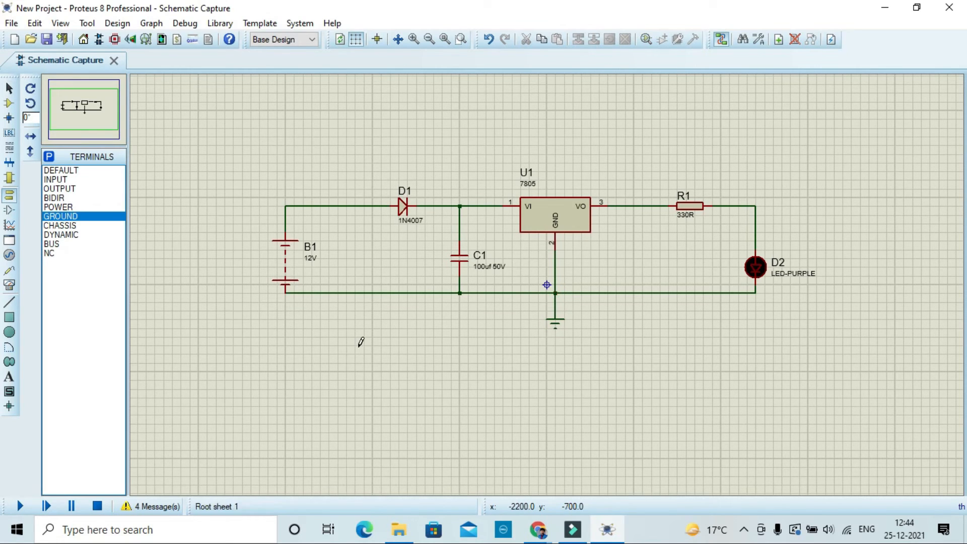
# Simulate the grounded circuit, try to place a DC VOLTMETER between the regulator and the LED, and stop the simulation
pyautogui.click(20, 503)
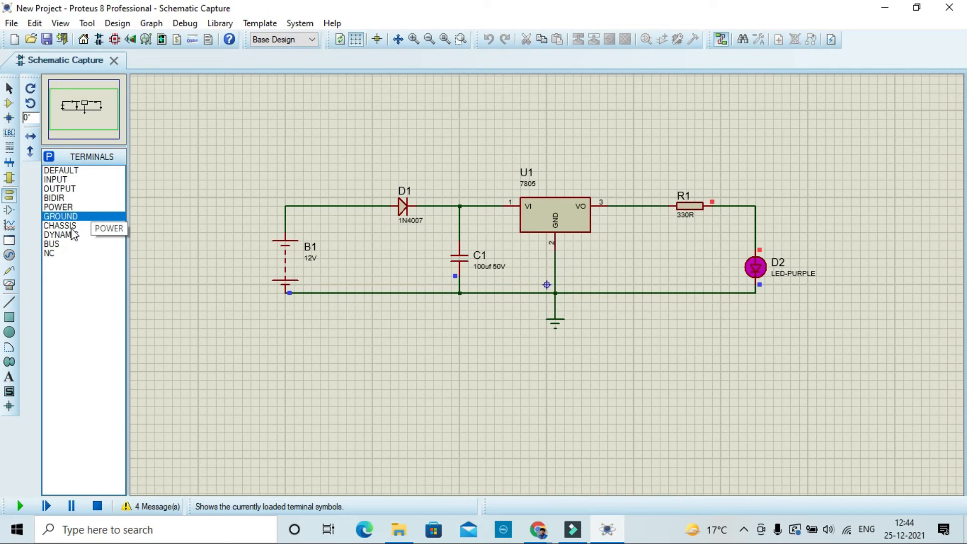
pyautogui.click(9, 285)
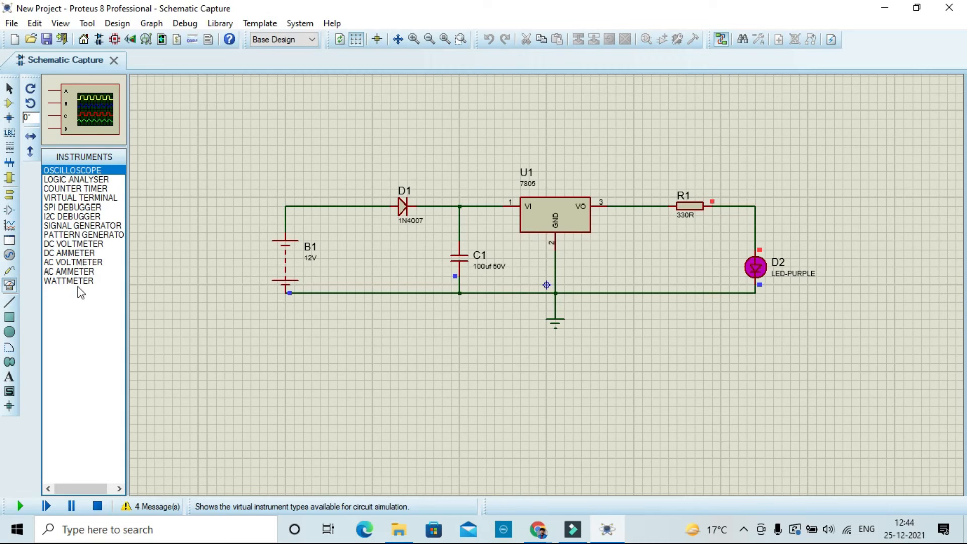
pyautogui.click(83, 245)
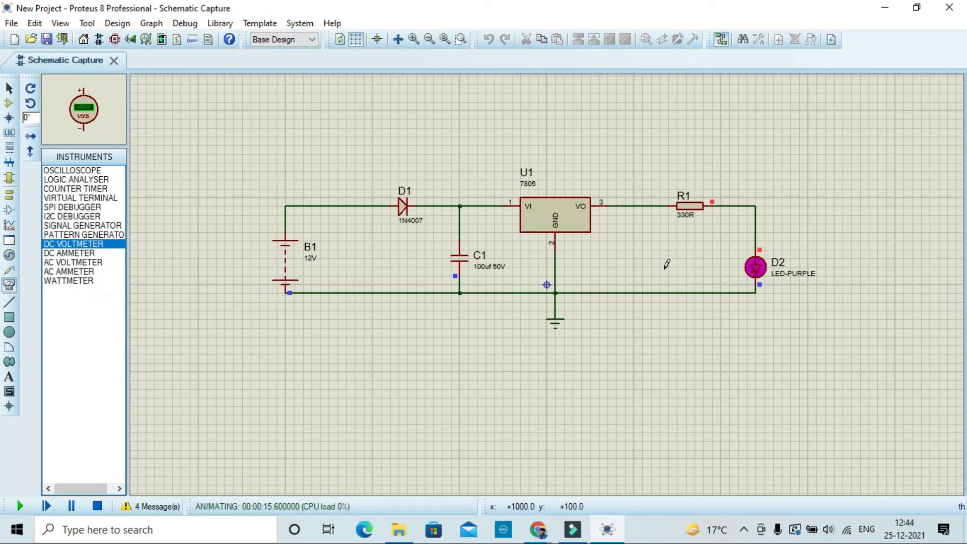
pyautogui.click(638, 258)
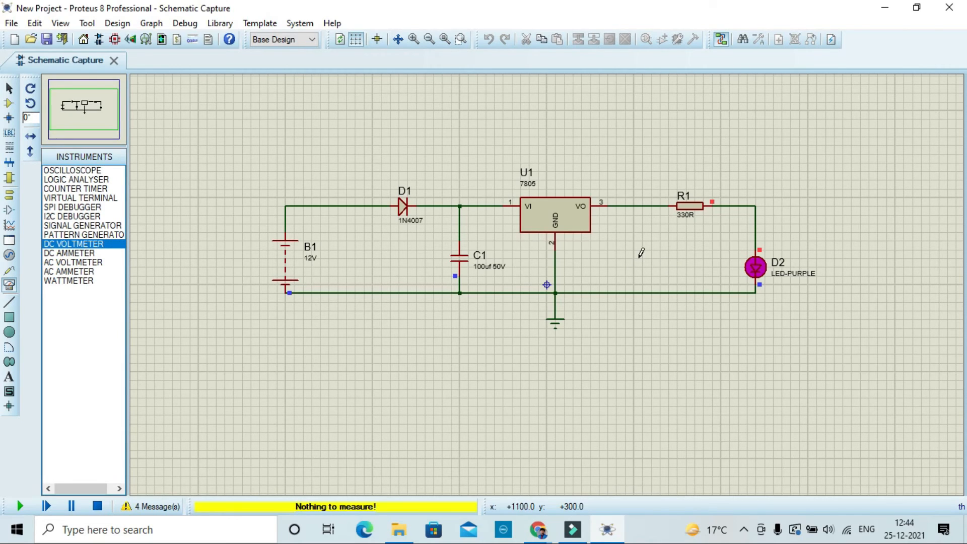
pyautogui.click(99, 505)
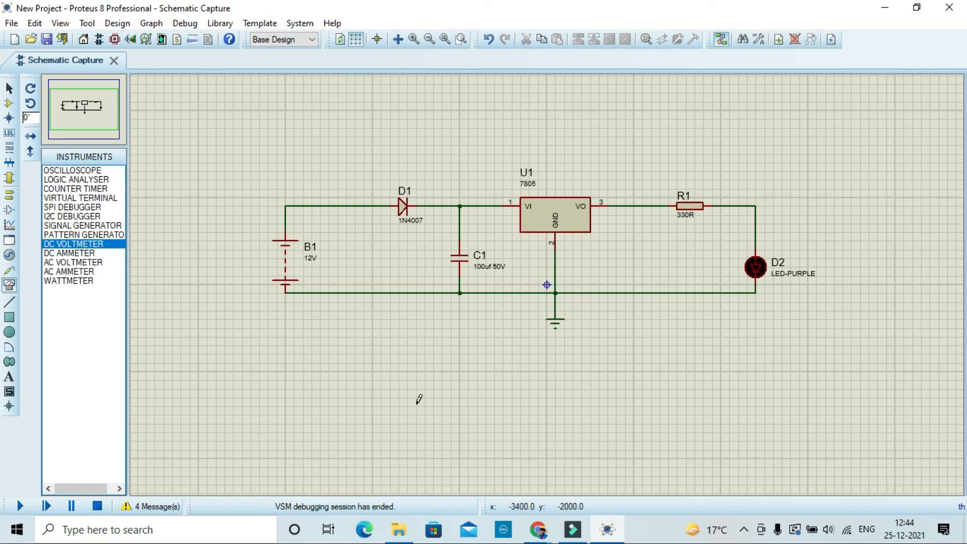
# Place the DC voltmeter below the regulator-to-resistor wire, connecting its positive pin to that wire and its negative pin to the return line
pyautogui.click(641, 250)
pyautogui.click(642, 250)
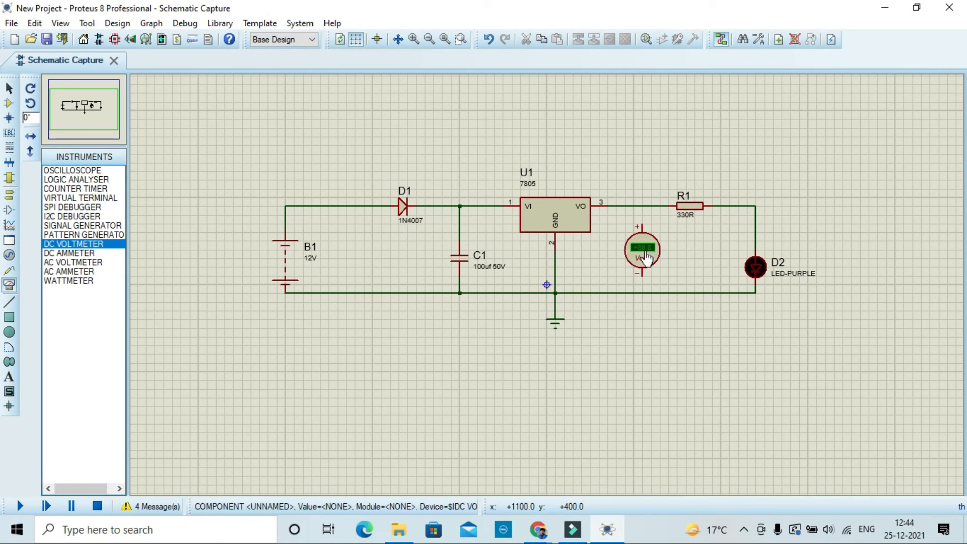
pyautogui.click(643, 206)
pyautogui.click(642, 224)
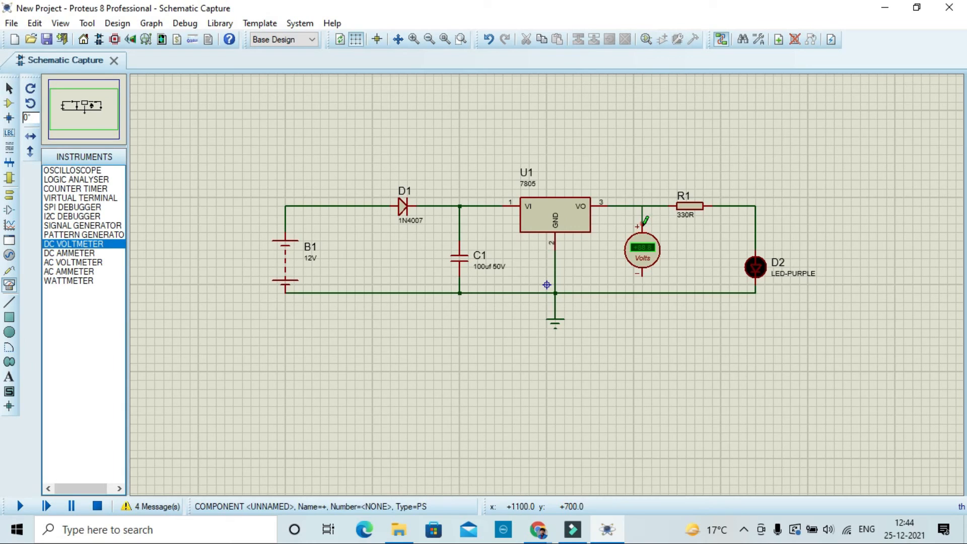
pyautogui.click(642, 274)
pyautogui.click(641, 292)
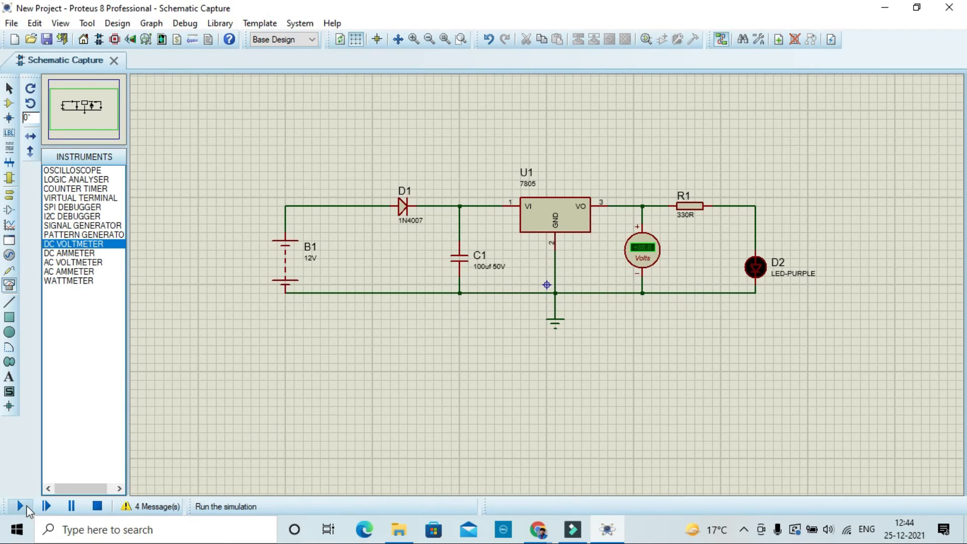
# Run the simulation to read the regulator's output voltage on the voltmeter
pyautogui.click(25, 504)
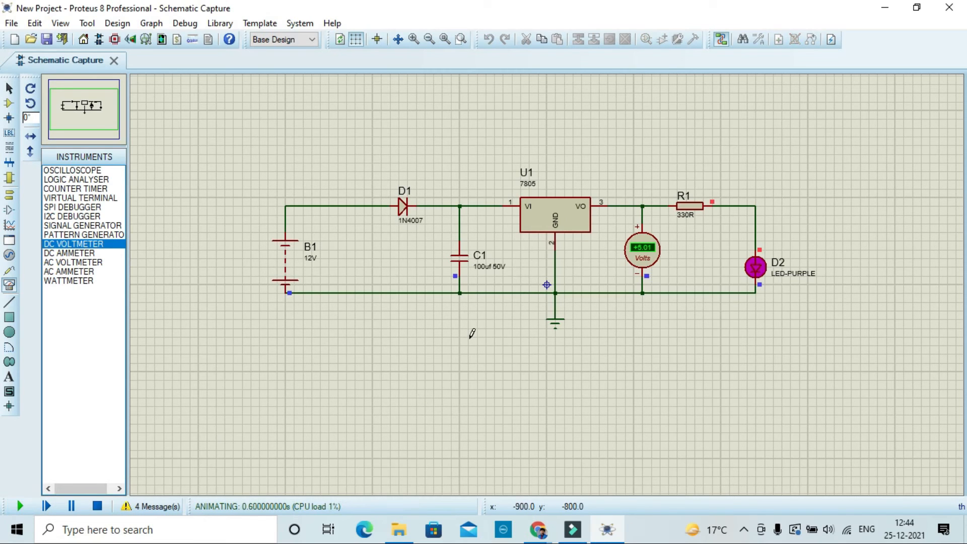